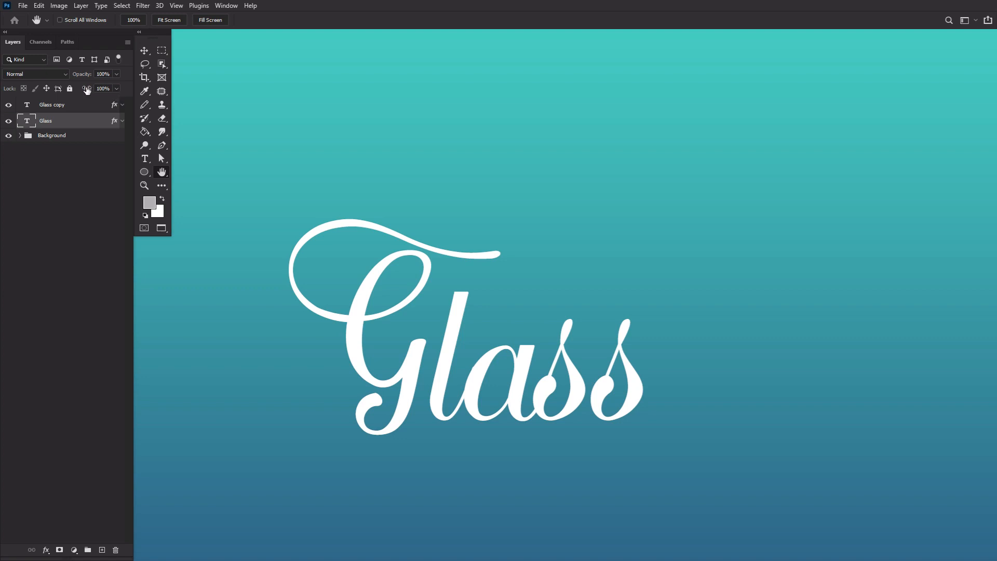
# Set the Glass layer's fill to 0% and add a smooth Inner Bevel with 200% depth and 15 px size.
pyautogui.moveTo(87, 89); pyautogui.dragTo(3, 87)
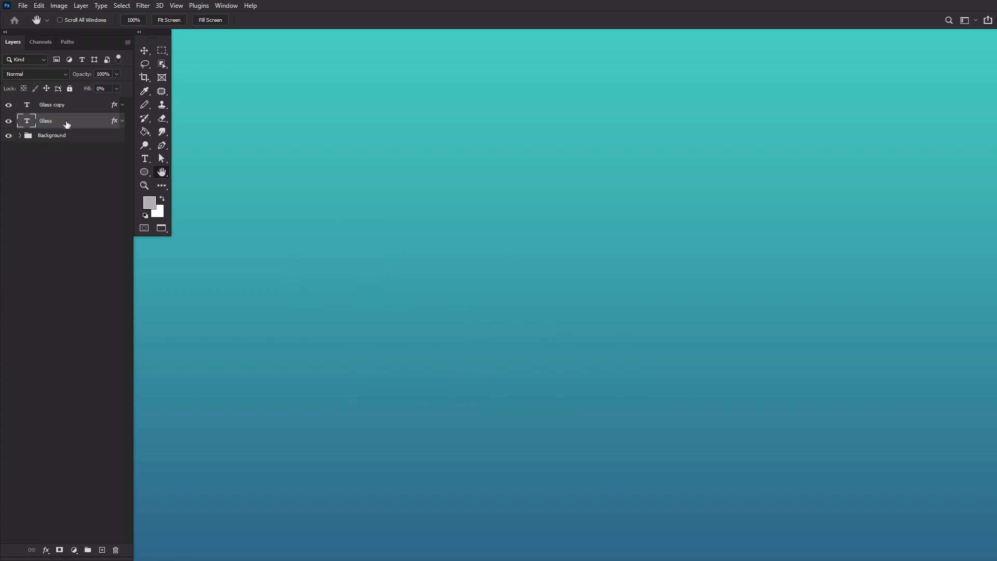
pyautogui.click(78, 108)
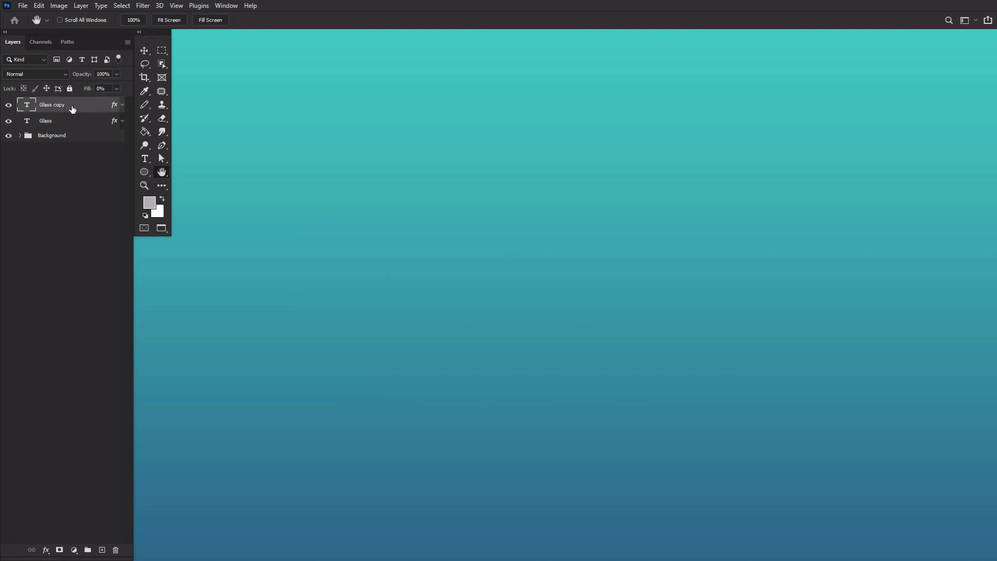
pyautogui.click(80, 125)
pyautogui.doubleClick(81, 127)
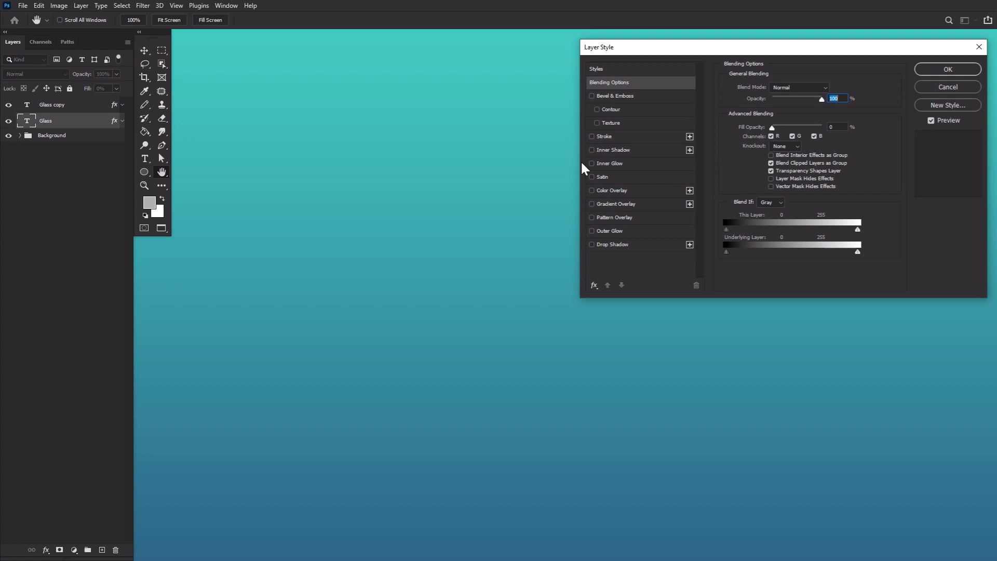
pyautogui.click(636, 96)
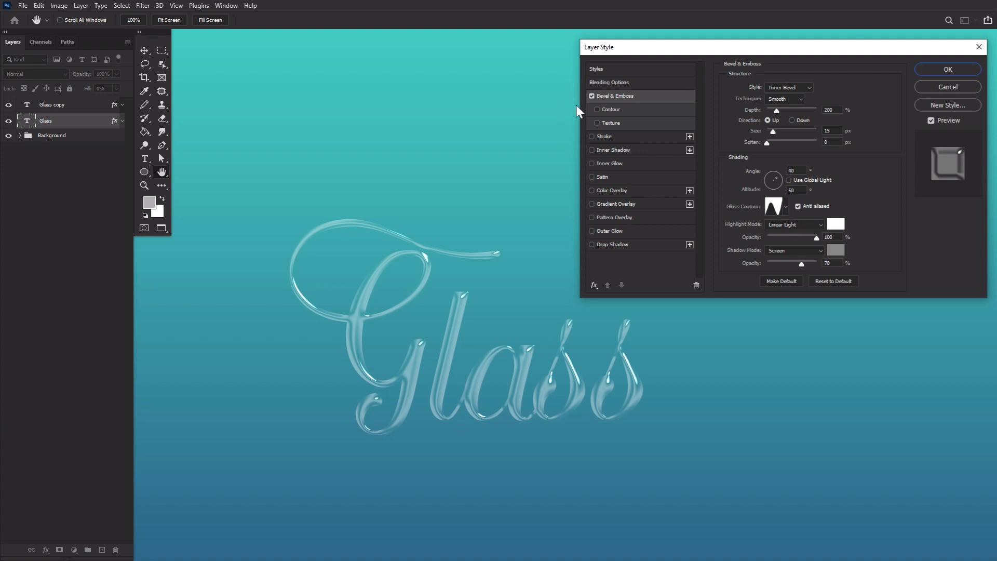
# Add a 1 px outside Stroke to the Glass layer at 50% opacity, using a reversed, reflected chrome gradient at 90°.
pyautogui.click(616, 135)
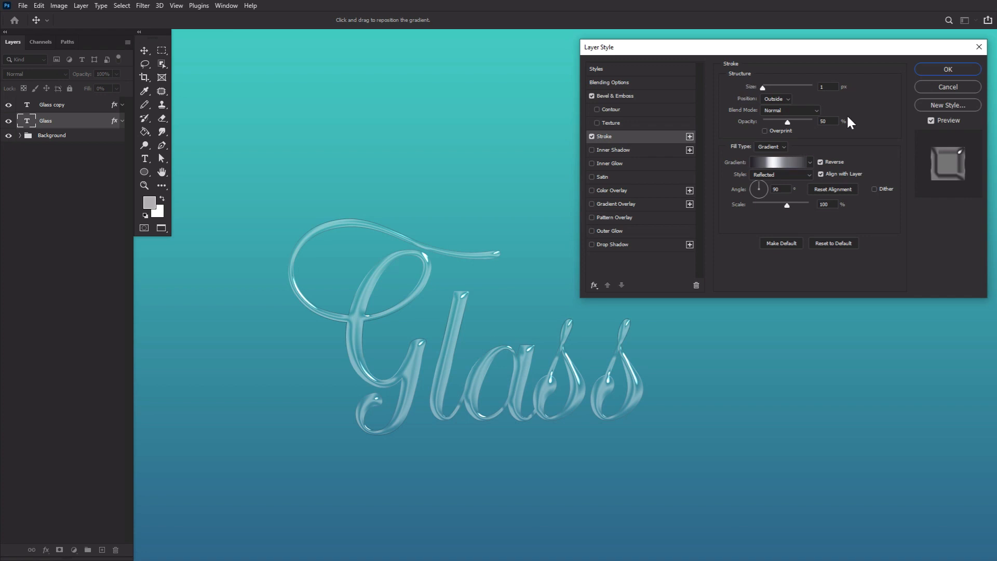
pyautogui.click(812, 161)
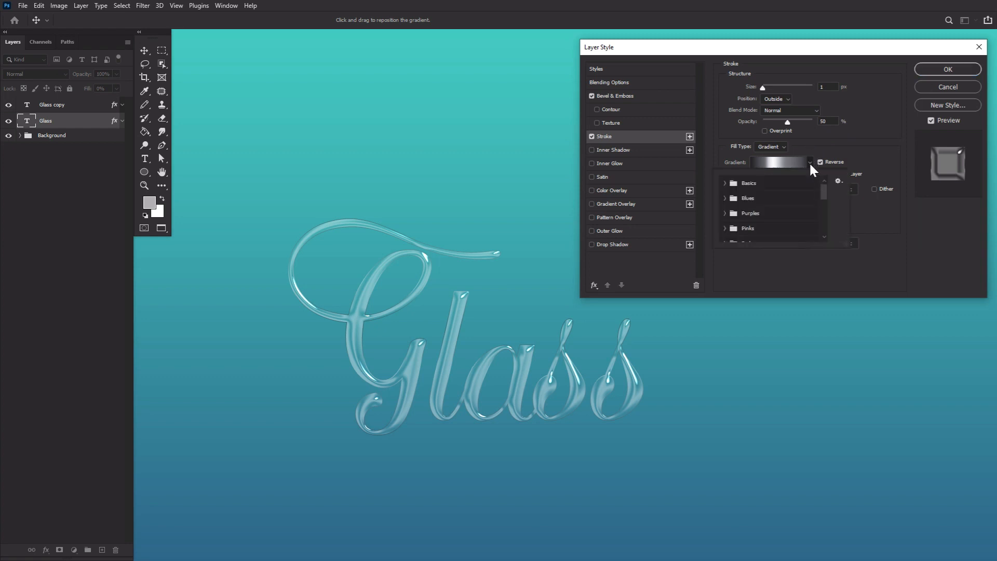
pyautogui.click(810, 163)
pyautogui.click(810, 162)
pyautogui.scroll(-5, 822, 219)
pyautogui.click(742, 235)
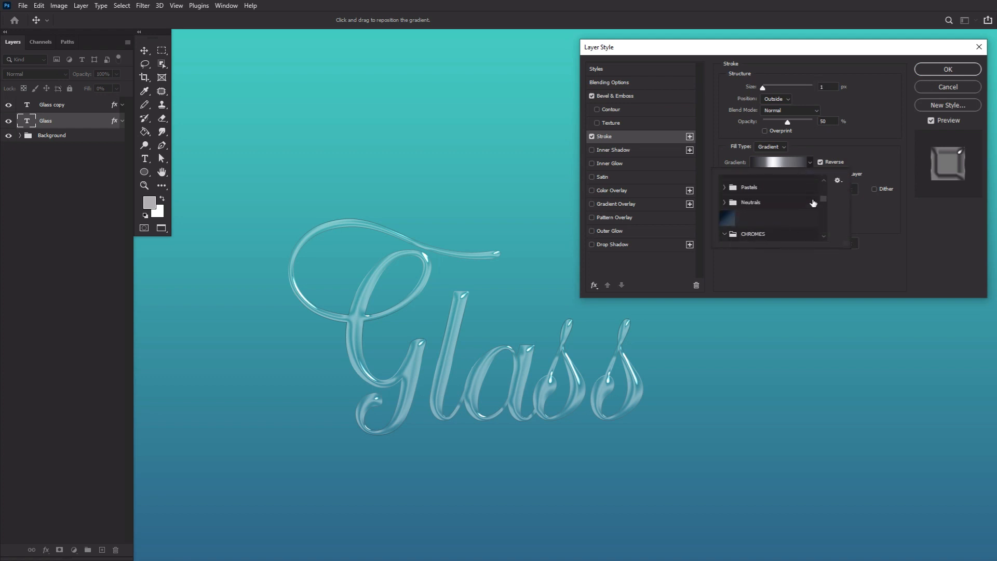
pyautogui.moveTo(823, 198); pyautogui.dragTo(823, 229)
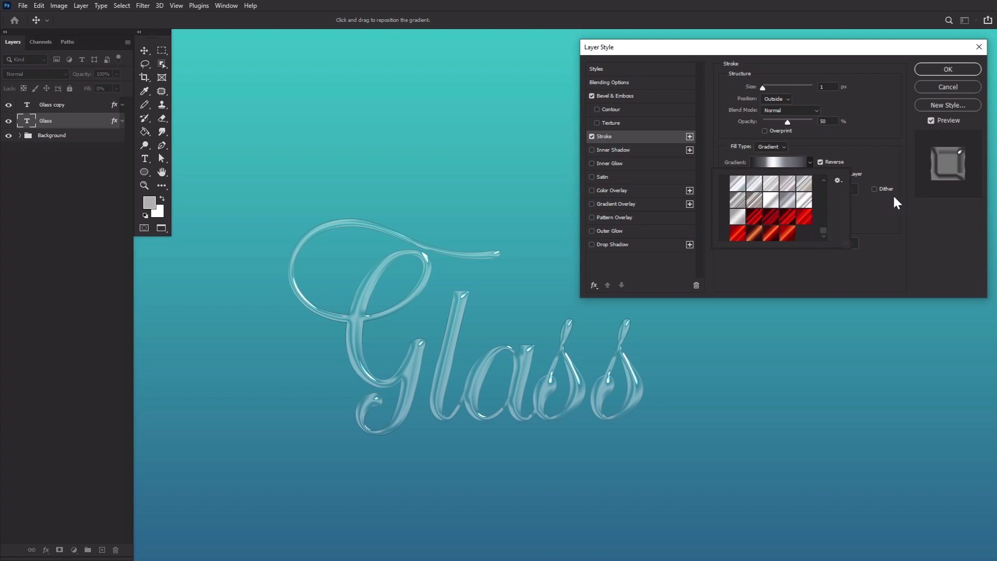
pyautogui.click(893, 234)
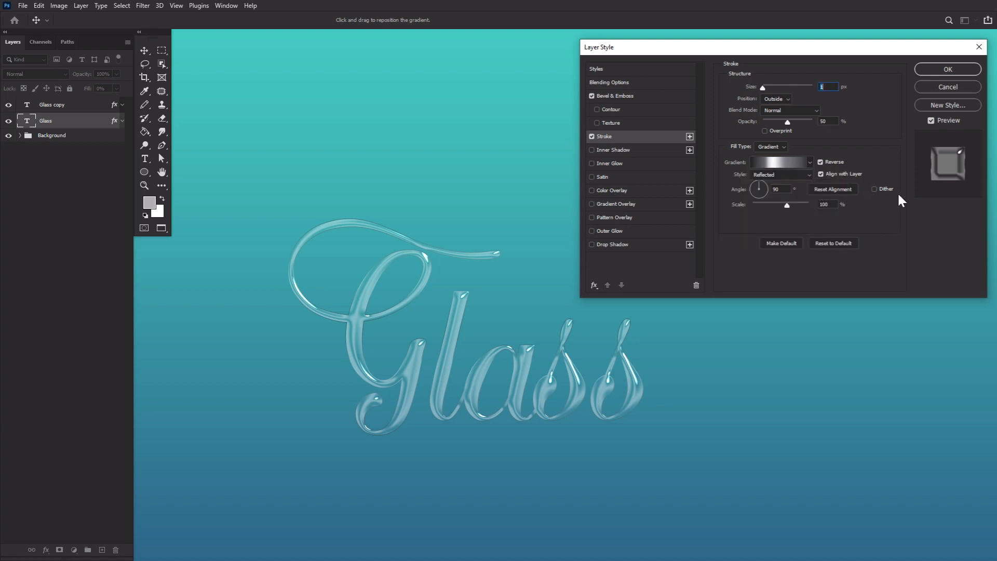
# Add a white Color Dodge Inner Shadow at 40% opacity and -108°, plus a gray Linear Burn Inner Glow at 50% opacity, 10 px.
pyautogui.click(615, 151)
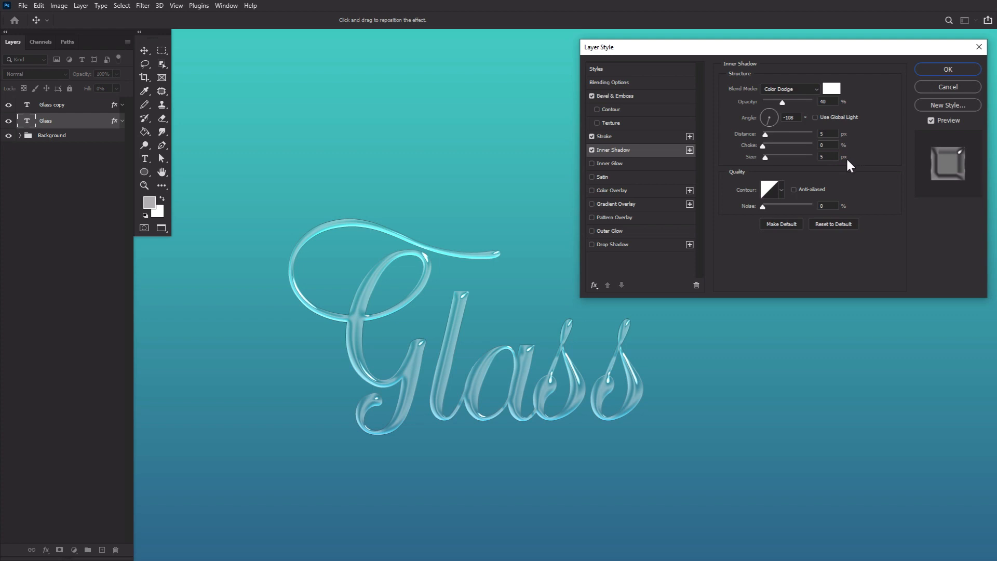
pyautogui.click(591, 163)
pyautogui.click(636, 163)
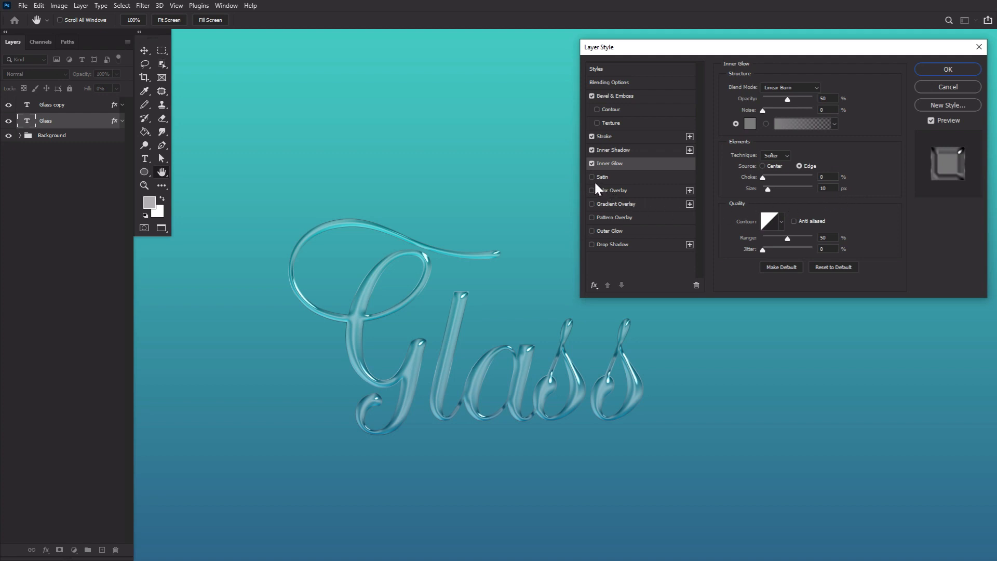
# Add a 50% Multiply reflected Gradient Overlay and a 50% black Drop Shadow with 5 px distance, 10% spread and 10 px size; apply the styles.
pyautogui.click(591, 204)
pyautogui.click(633, 204)
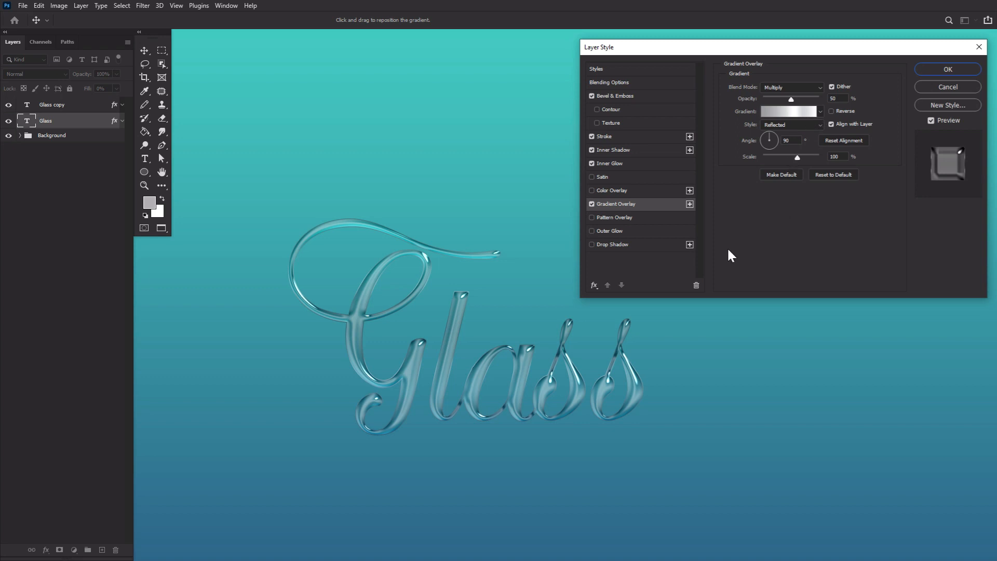
pyautogui.click(652, 245)
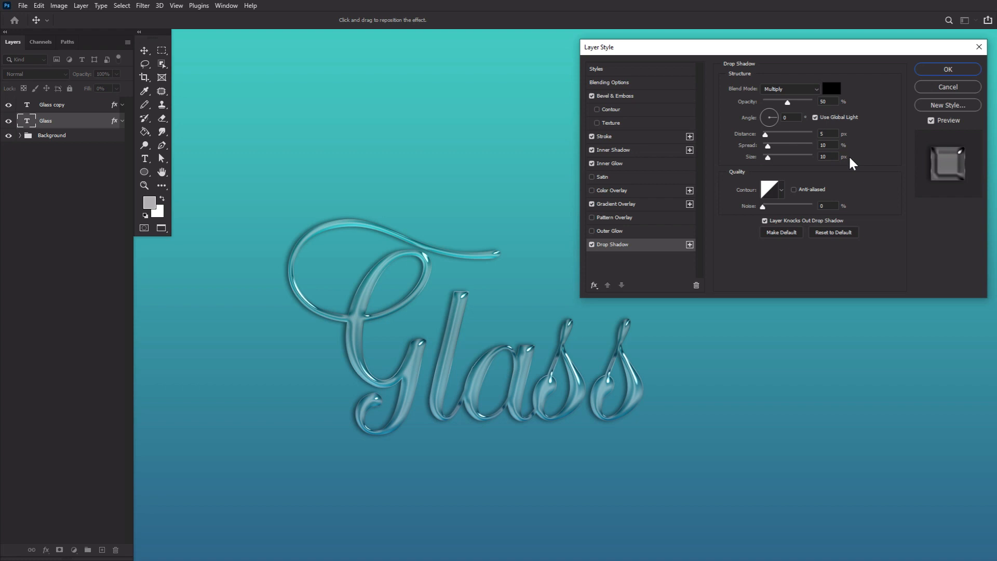
pyautogui.click(944, 73)
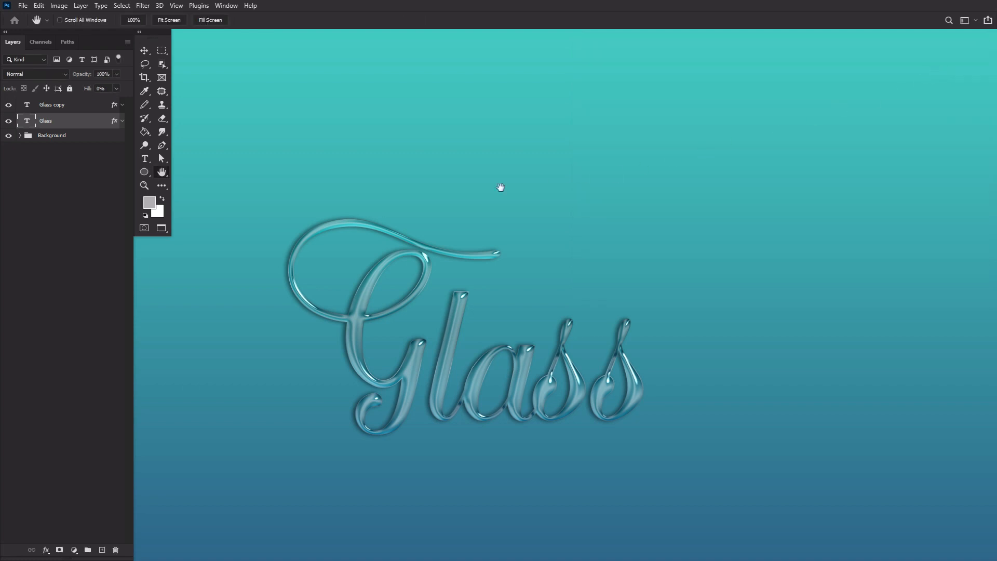
# Add a smooth Inner Bevel to the Glass copy layer with 200% depth, 25 px size, 117° angle and 69° altitude; compare the preview.
pyautogui.click(87, 106)
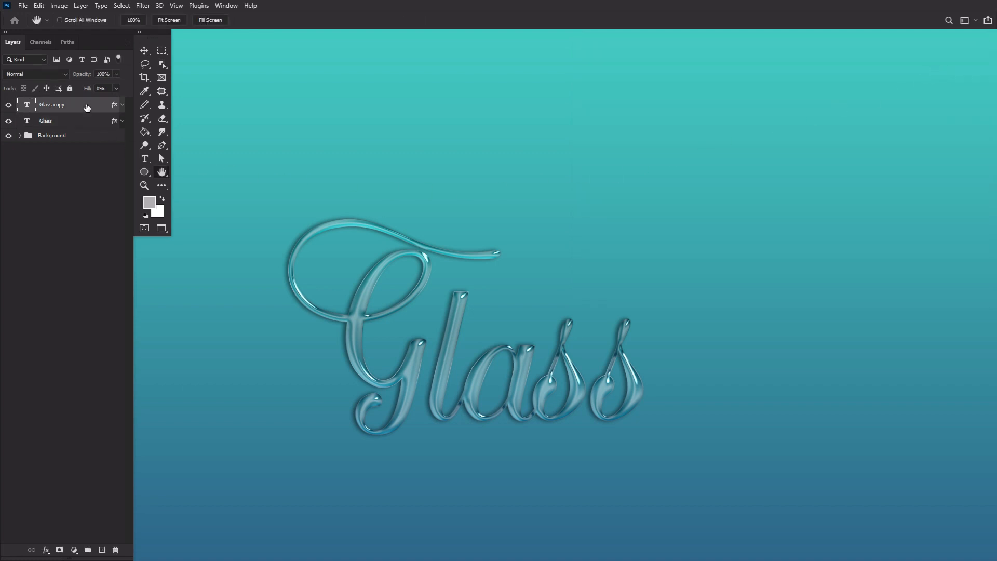
pyautogui.doubleClick(87, 107)
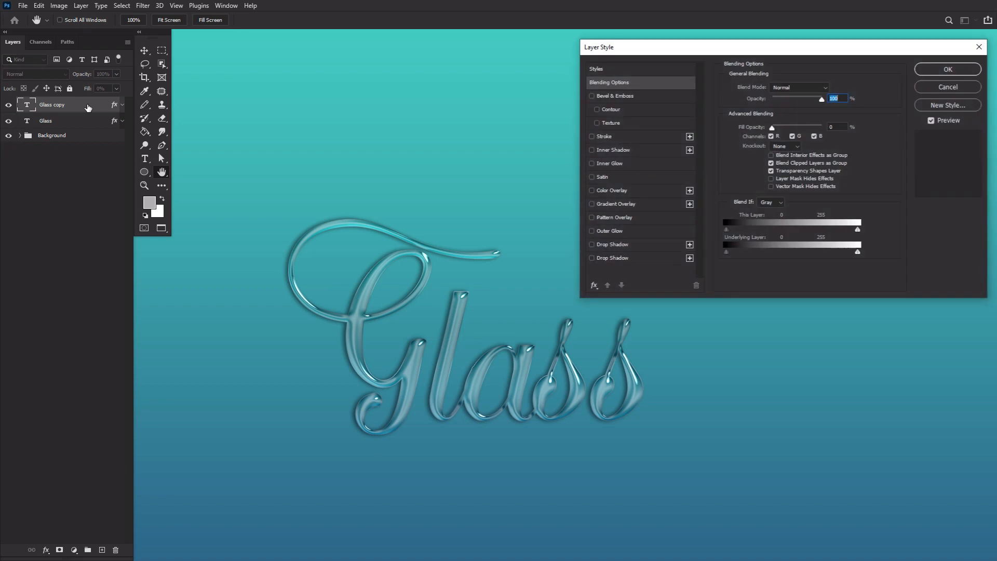
pyautogui.click(670, 106)
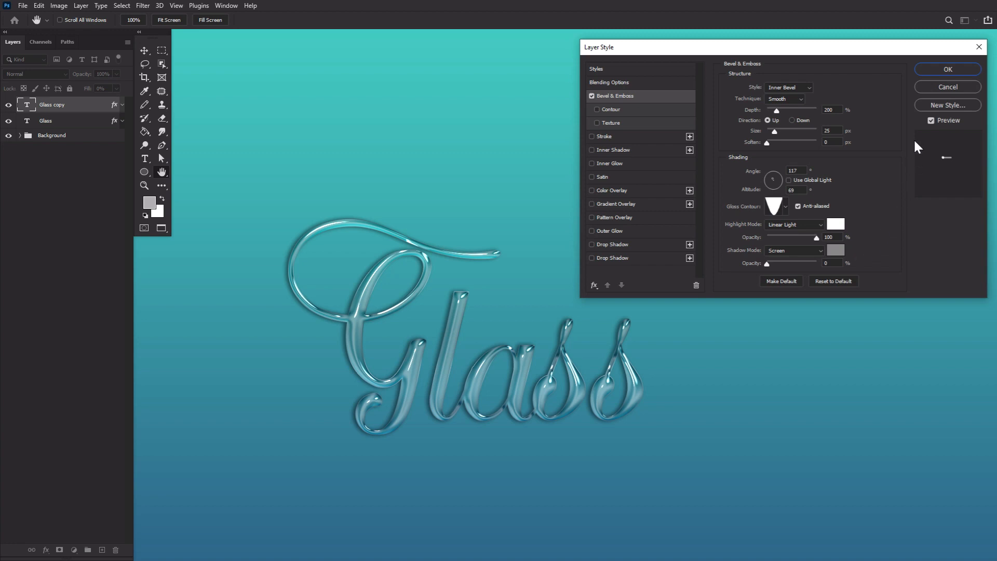
pyautogui.click(931, 120)
pyautogui.click(931, 120)
# Add a 1 px inside Stroke to Glass copy in Overlay mode at 50% opacity with a reversed, reflected gradient; compare the preview.
pyautogui.click(625, 136)
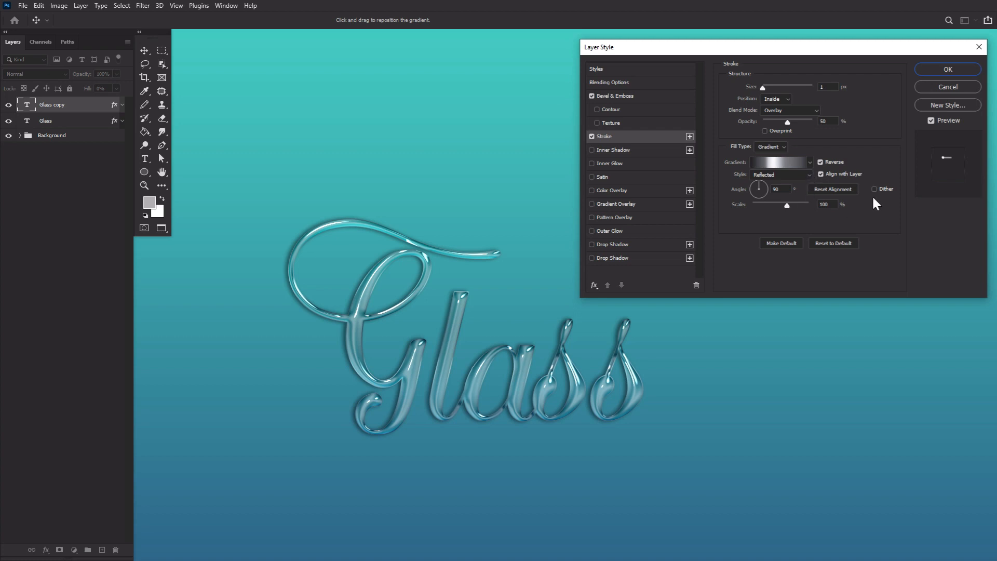
pyautogui.click(931, 120)
pyautogui.click(934, 118)
# Add a white Overlay Inner Shadow to Glass copy at 50% opacity, 24°, 5 px distance and 5 px size; compare the preview.
pyautogui.click(635, 150)
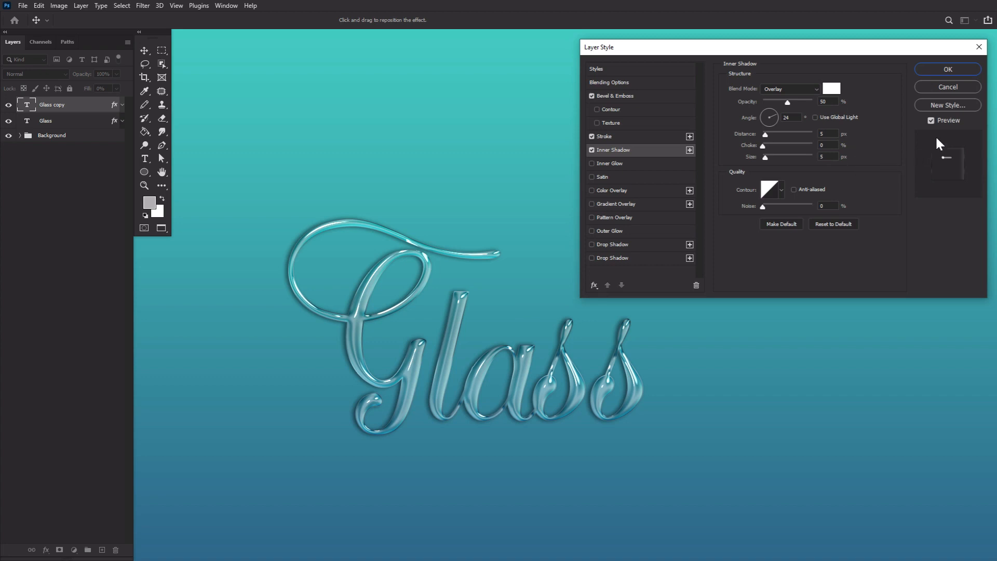
pyautogui.click(944, 119)
pyautogui.click(944, 118)
# Add a gray Multiply Inner Glow to Glass copy at 50% opacity and 5 px size, and apply the layer styles.
pyautogui.click(676, 162)
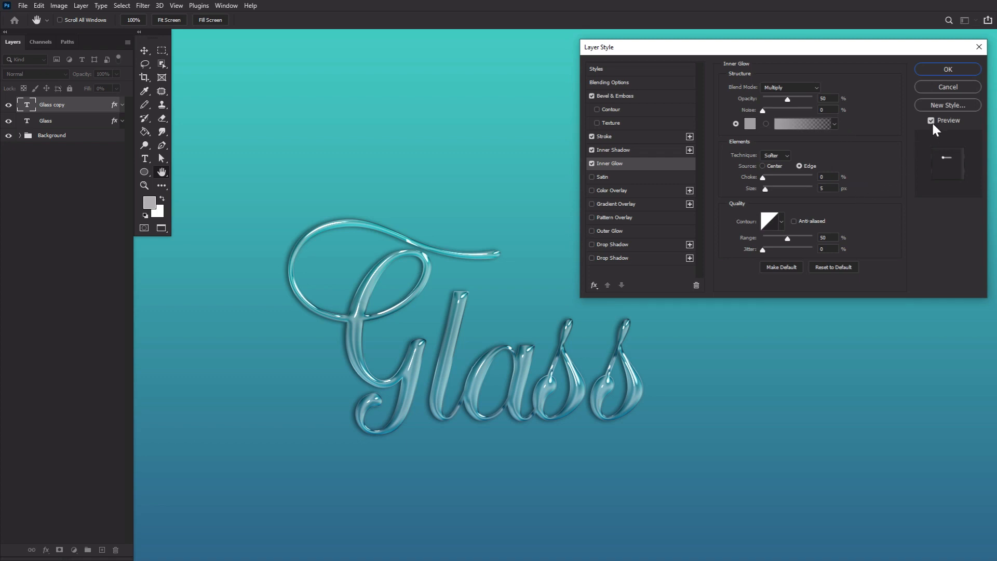
pyautogui.click(930, 69)
pyautogui.moveTo(511, 230); pyautogui.dragTo(598, 173)
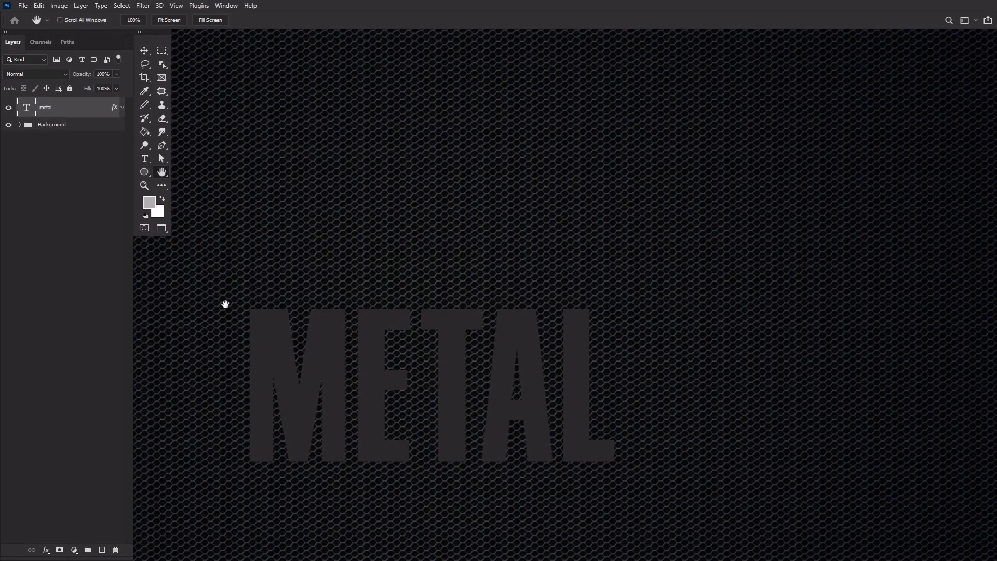
# Add a Chisel Hard Inner Bevel to the metal text layer with 250% depth and 5 px size, leaving Contour and Texture off.
pyautogui.doubleClick(93, 103)
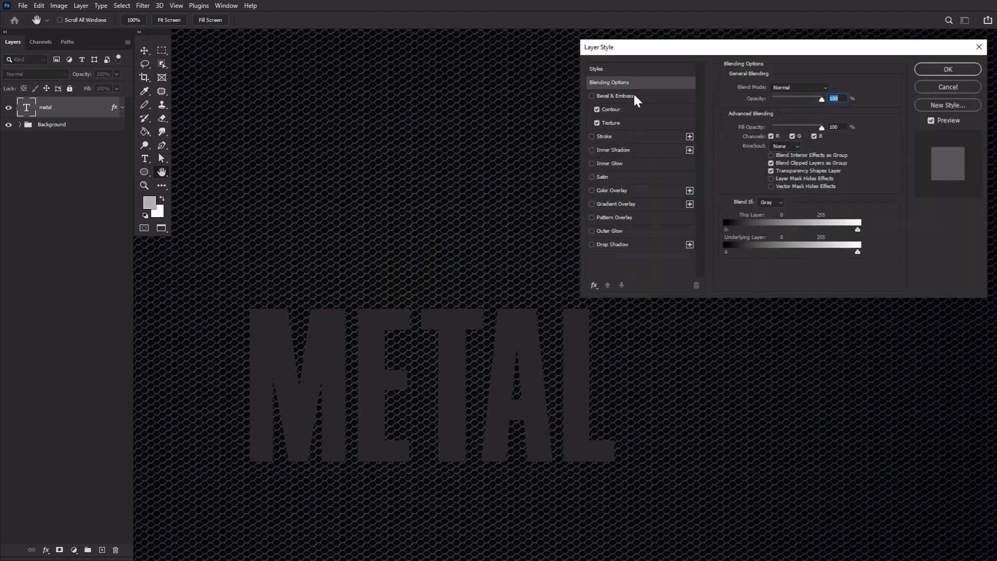
pyautogui.click(596, 109)
pyautogui.click(597, 122)
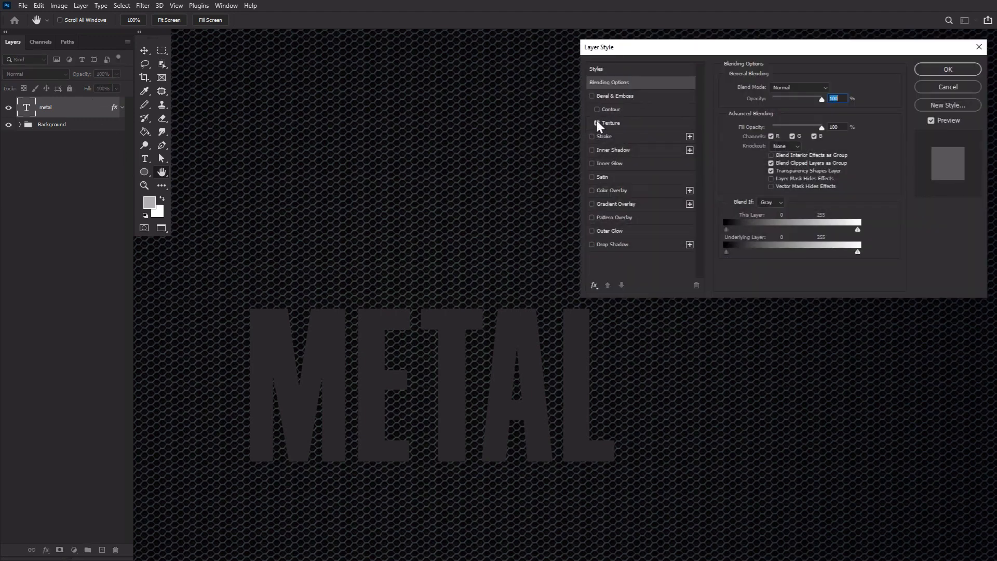
pyautogui.click(625, 96)
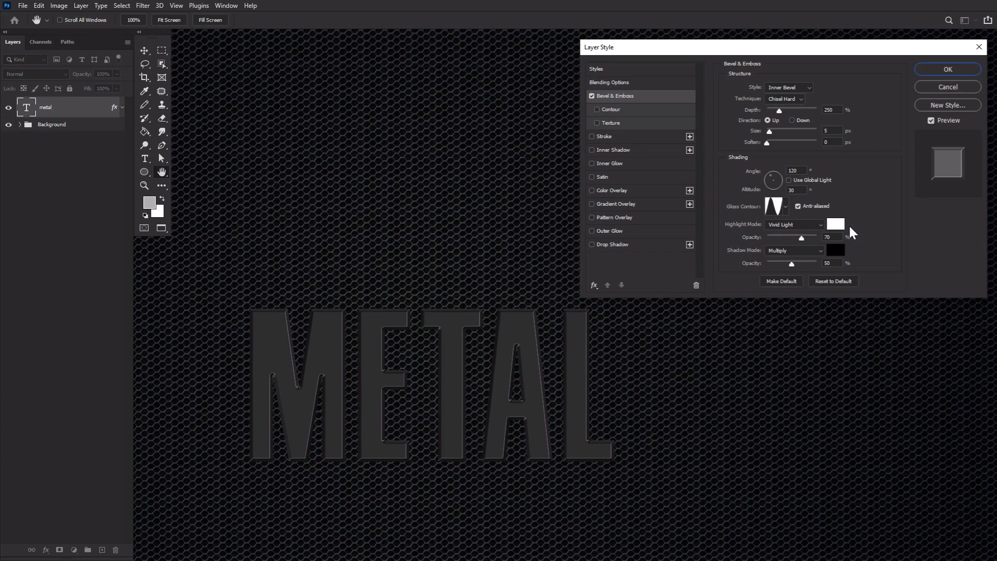
# Enable the bevel's Contour on the metal layer with the tapered curve, 50% range and anti-aliasing.
pyautogui.click(609, 110)
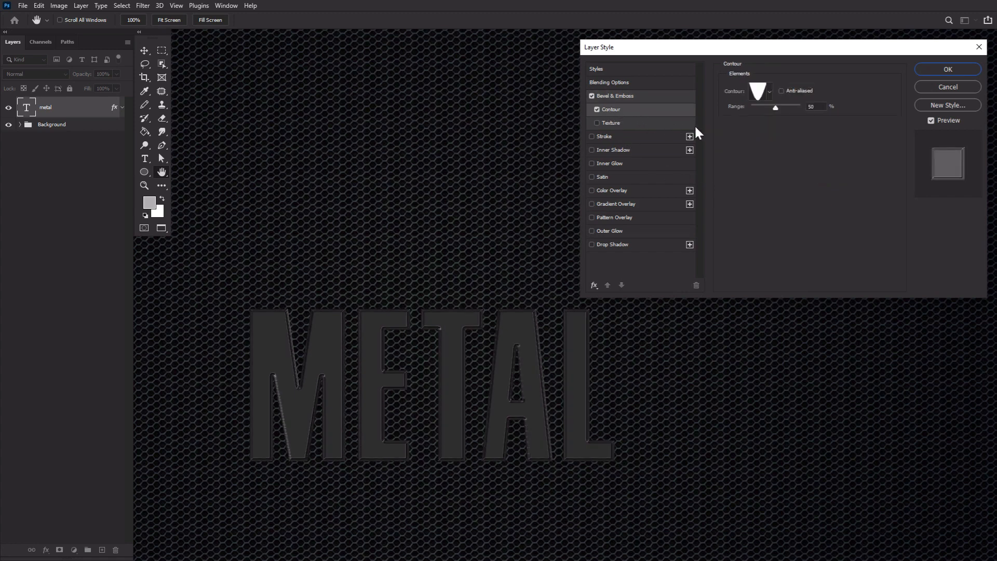
pyautogui.click(769, 92)
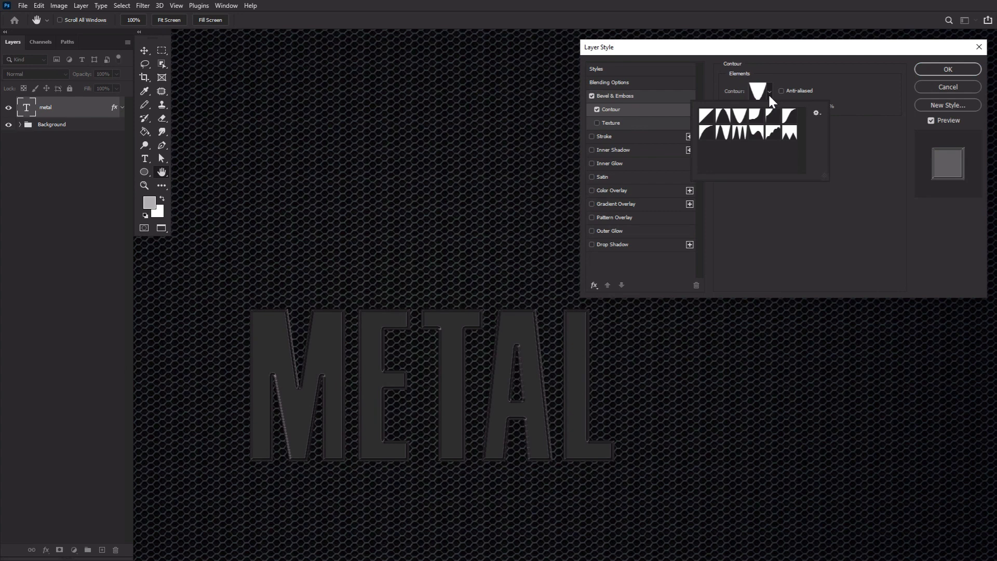
pyautogui.click(769, 97)
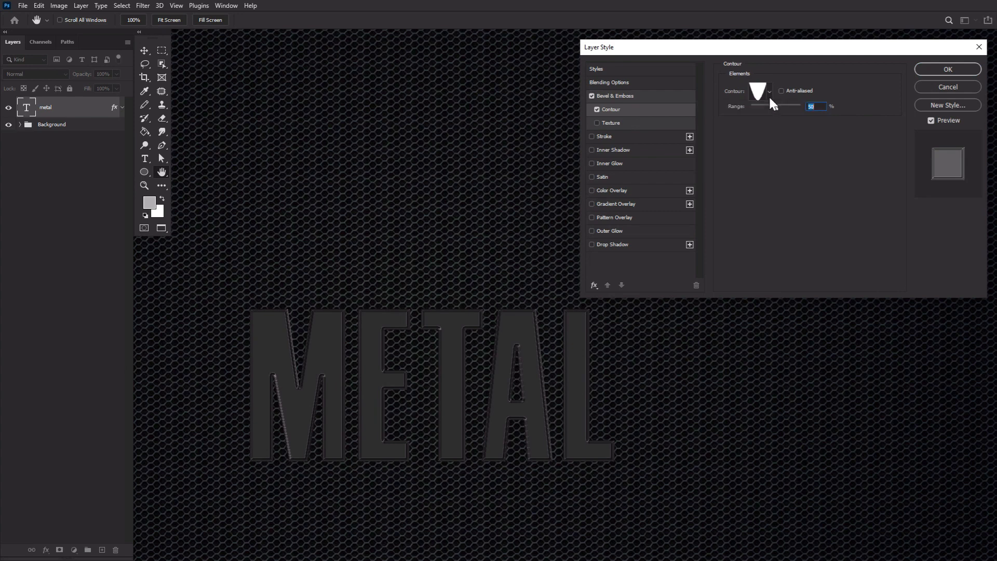
pyautogui.click(780, 90)
# Enable the bevel's Texture with the metal plate pattern from Meta Mesh Patterns (pack 1), 25% scale and +10% depth.
pyautogui.click(637, 123)
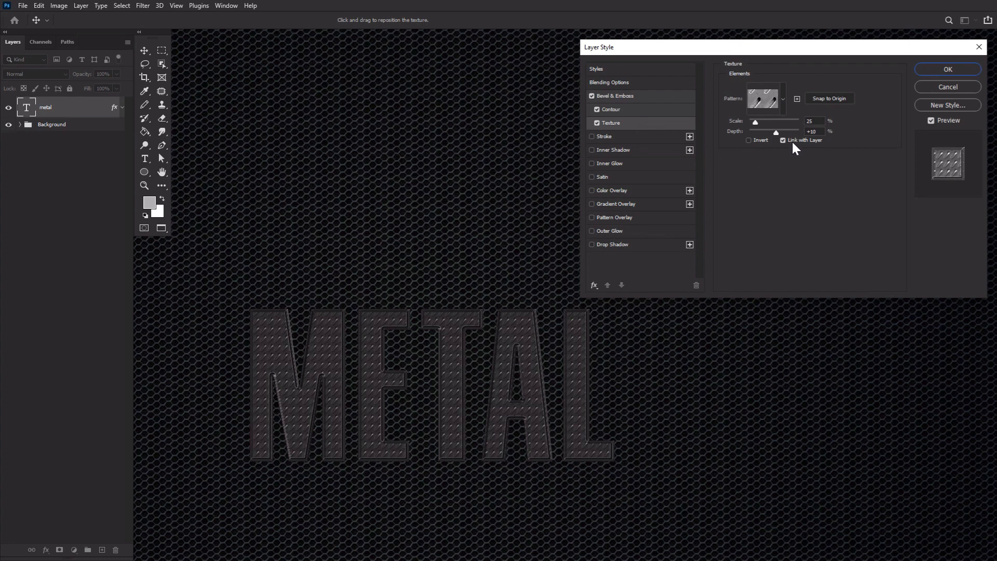
pyautogui.click(783, 106)
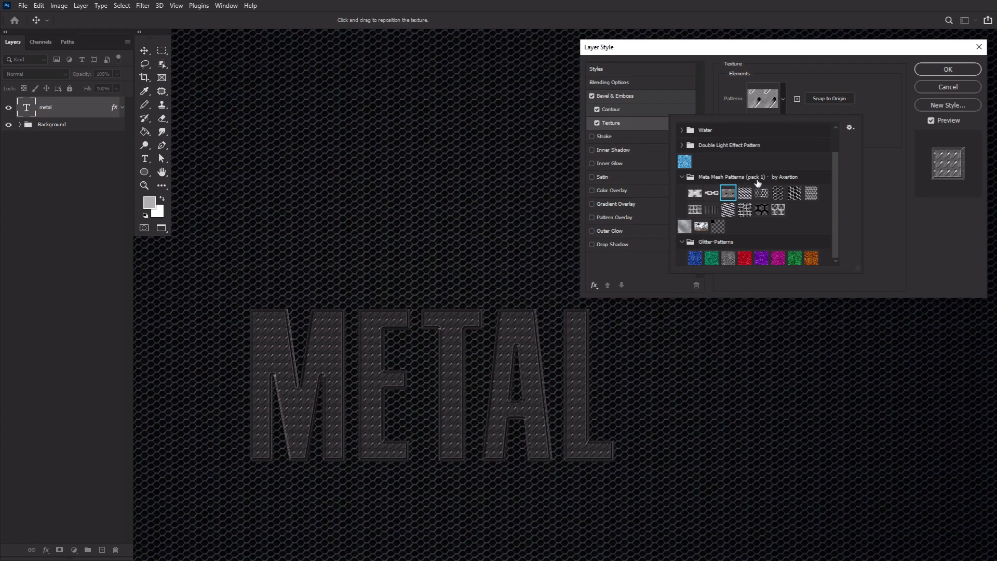
pyautogui.click(783, 106)
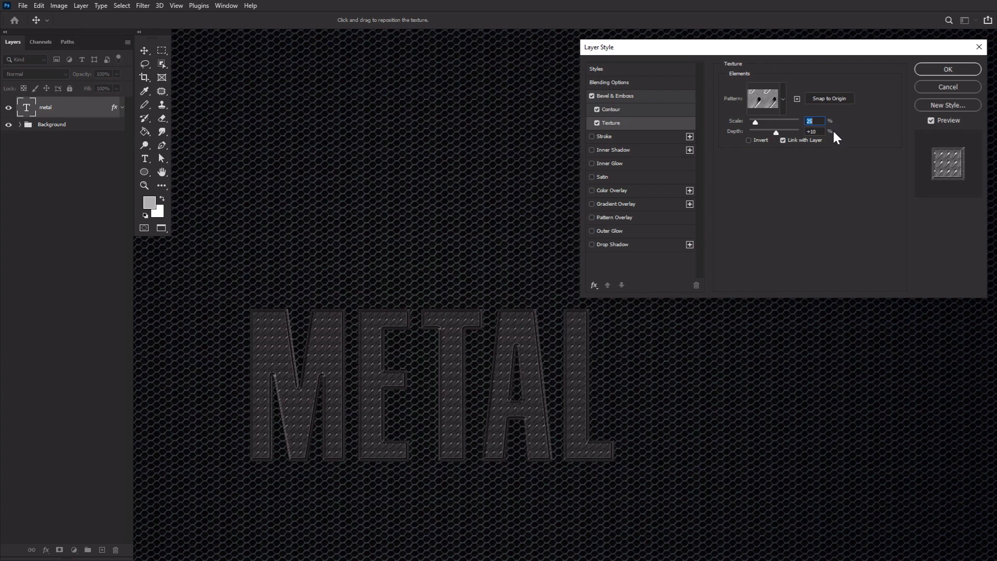
# Add a 2 px outside Stroke to the metal layer at 100% opacity with a reflected dark chrome gradient at 90°.
pyautogui.click(653, 137)
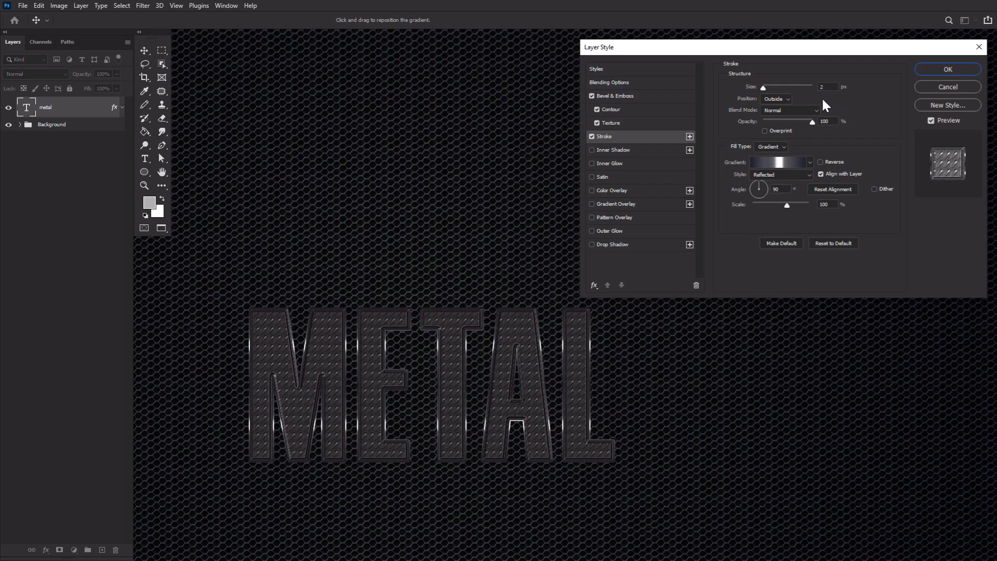
pyautogui.click(810, 161)
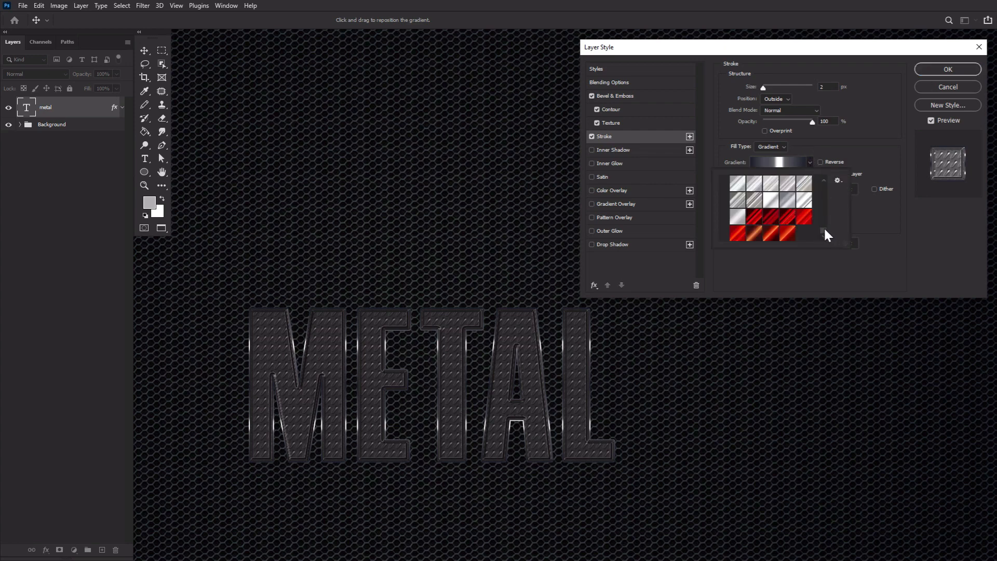
pyautogui.moveTo(823, 228); pyautogui.dragTo(828, 204)
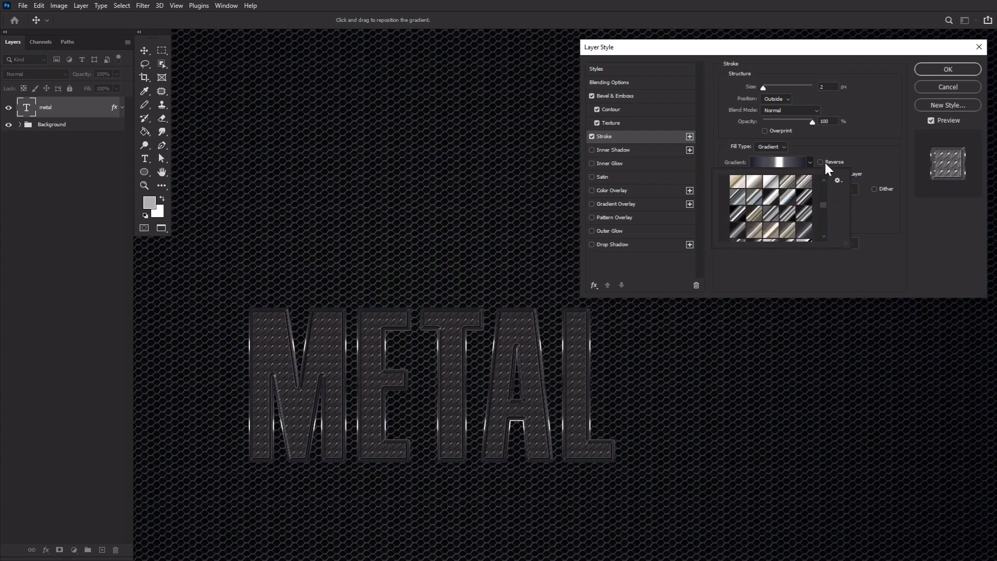
pyautogui.click(868, 154)
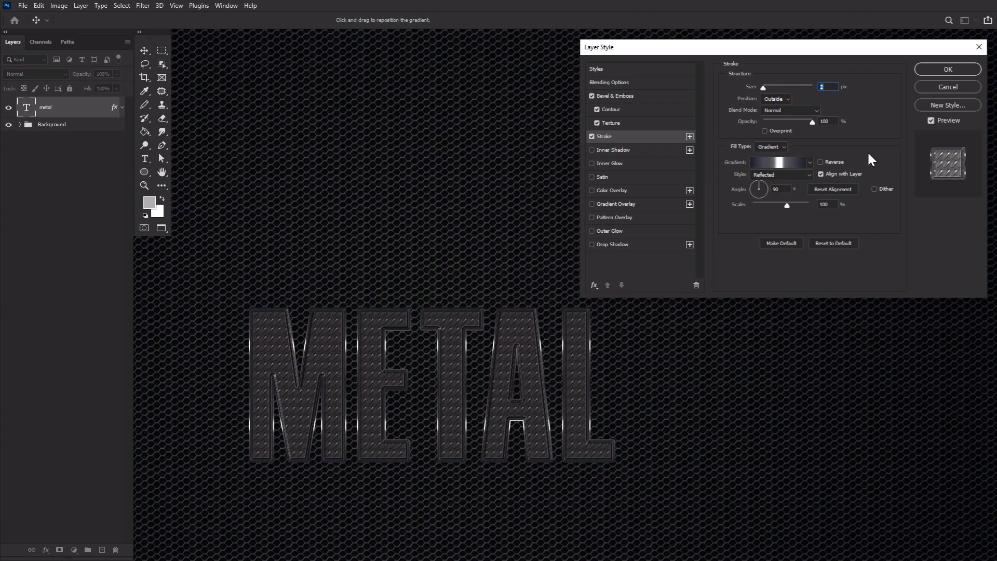
# Add a reddish Color Dodge Inner Shadow to the metal layer at 35% opacity, 120°, 25 px distance and 10 px size.
pyautogui.click(655, 149)
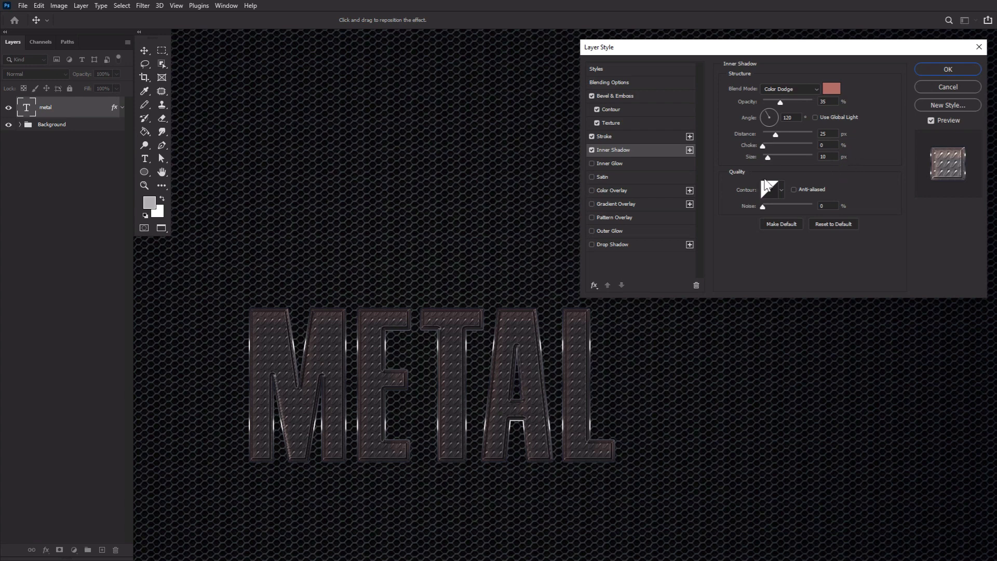
# Add a Hard Light Inner Glow (67%, Precise, center, 51 px) and an Overlay Satin (58%, 60°, 42 px distance, 24 px size) to the metal layer.
pyautogui.click(655, 165)
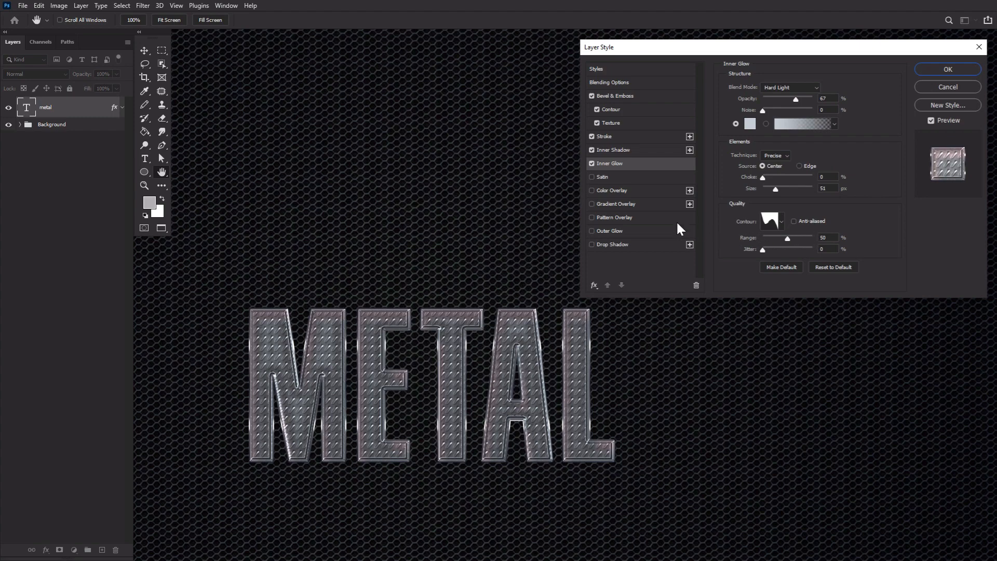
pyautogui.click(624, 176)
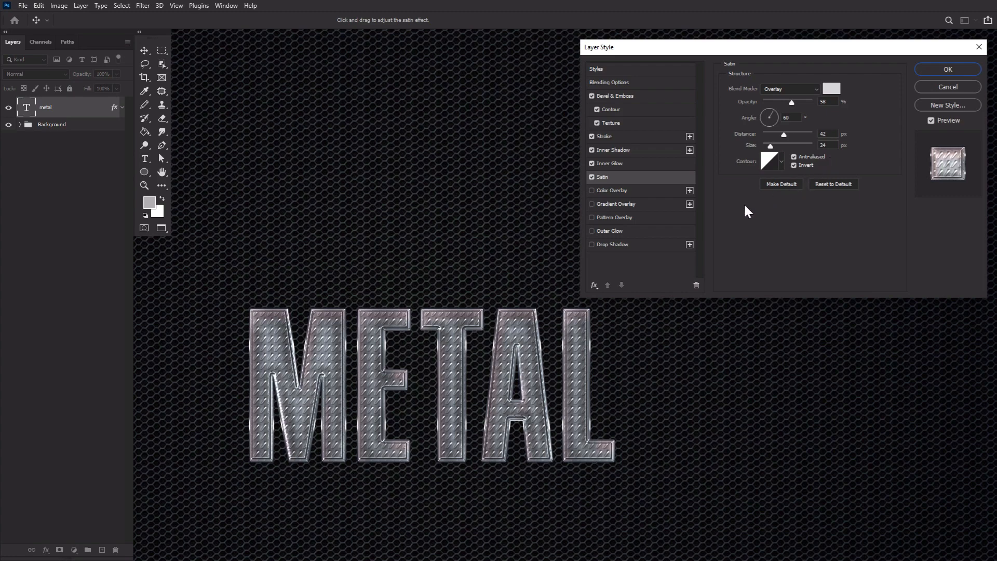
# Add a linear Gradient Overlay in Overlay mode at 100% and 90°, plus an Overlay-mode Pattern Overlay with the cloudy grey pattern at 50% scale.
pyautogui.click(619, 205)
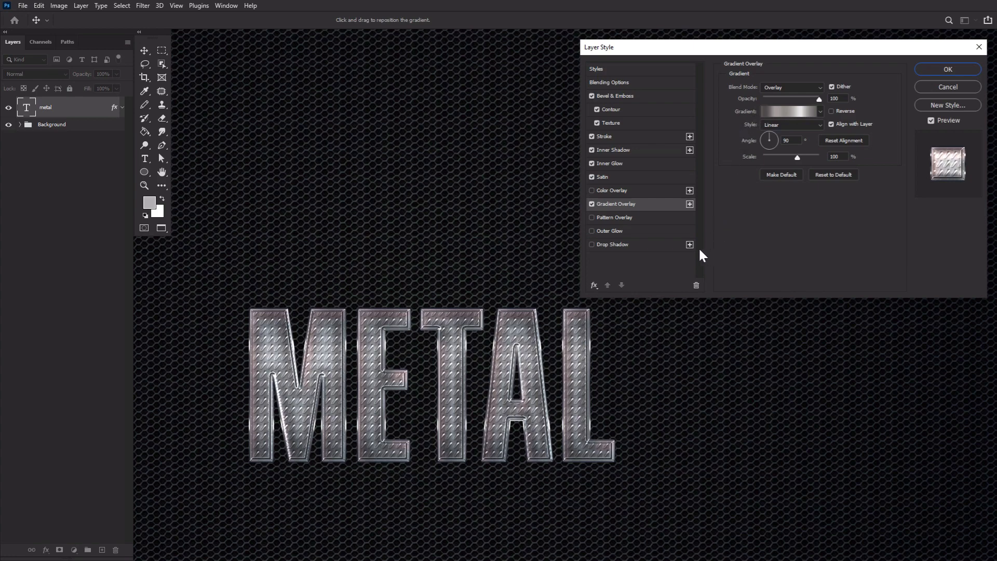
pyautogui.click(621, 217)
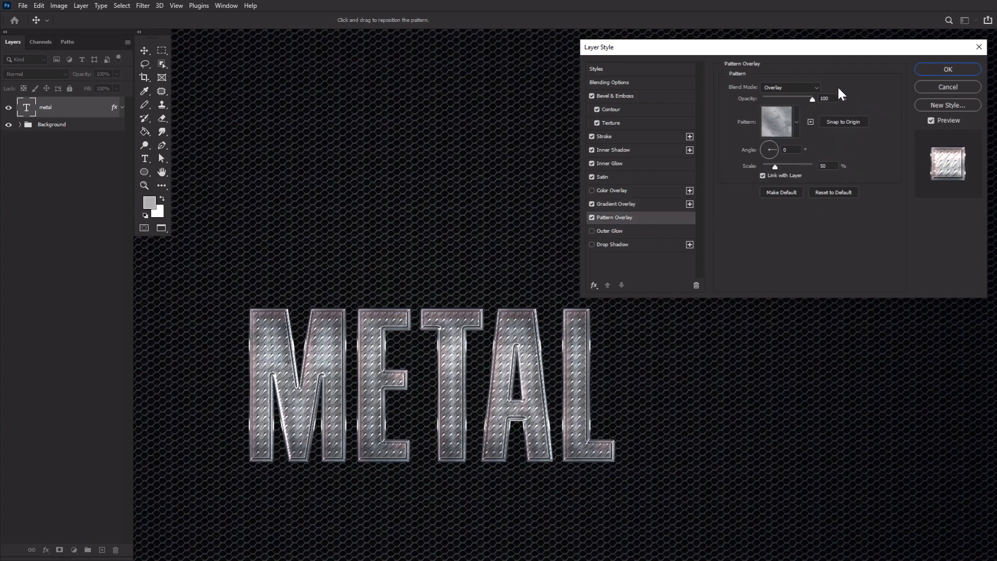
pyautogui.click(798, 131)
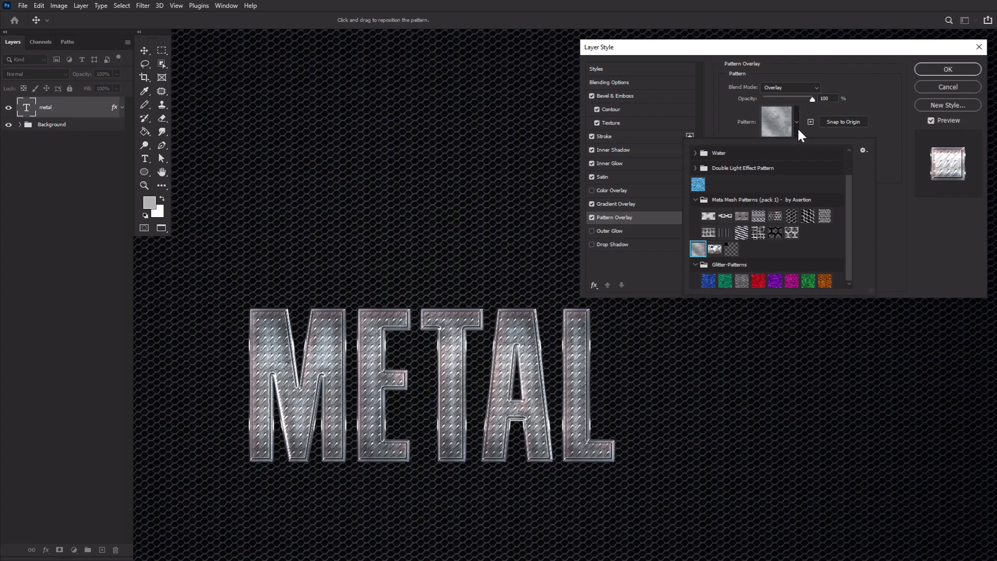
pyautogui.click(798, 131)
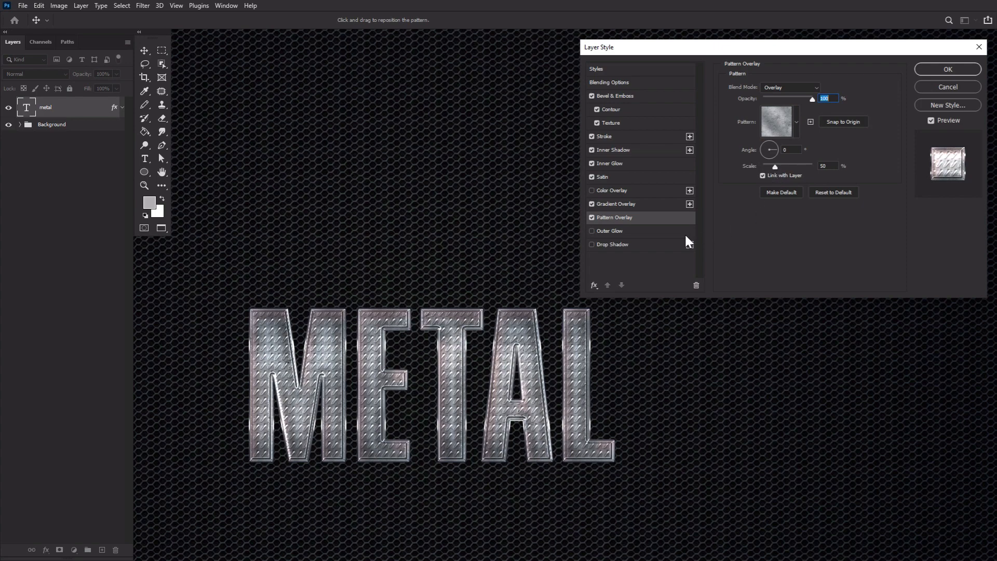
# Add a 5 px blue Linear Light Outer Glow and a black Multiply Drop Shadow (50%, 120°, 15 px distance, 25% spread, 15 px size), and apply the styles.
pyautogui.click(658, 232)
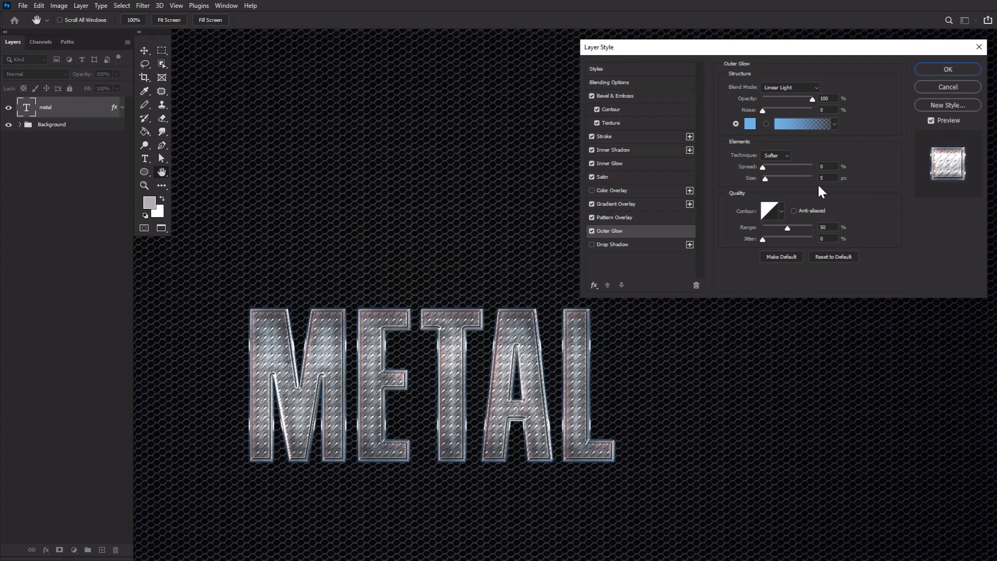
pyautogui.click(653, 249)
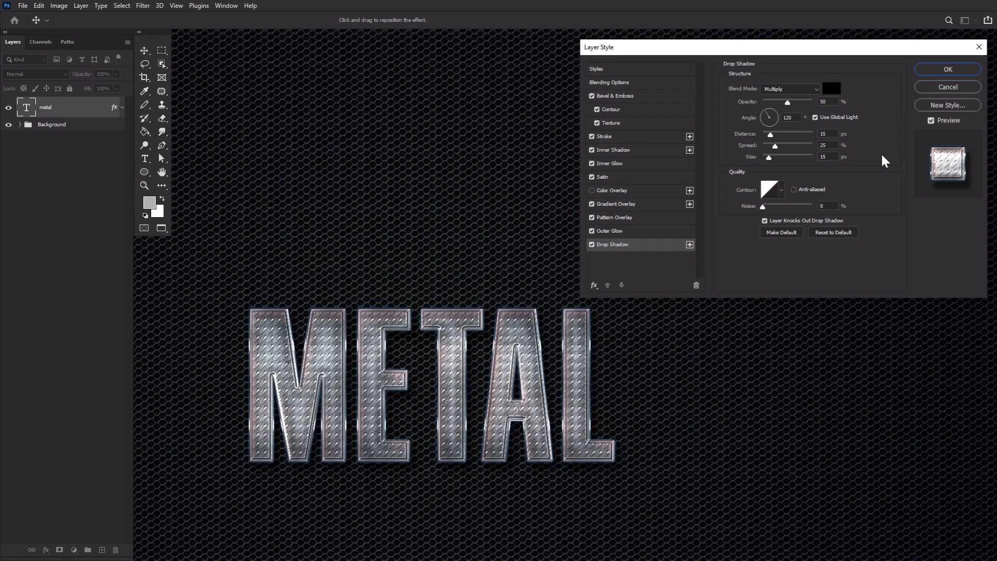
pyautogui.click(931, 121)
pyautogui.click(934, 121)
pyautogui.click(945, 69)
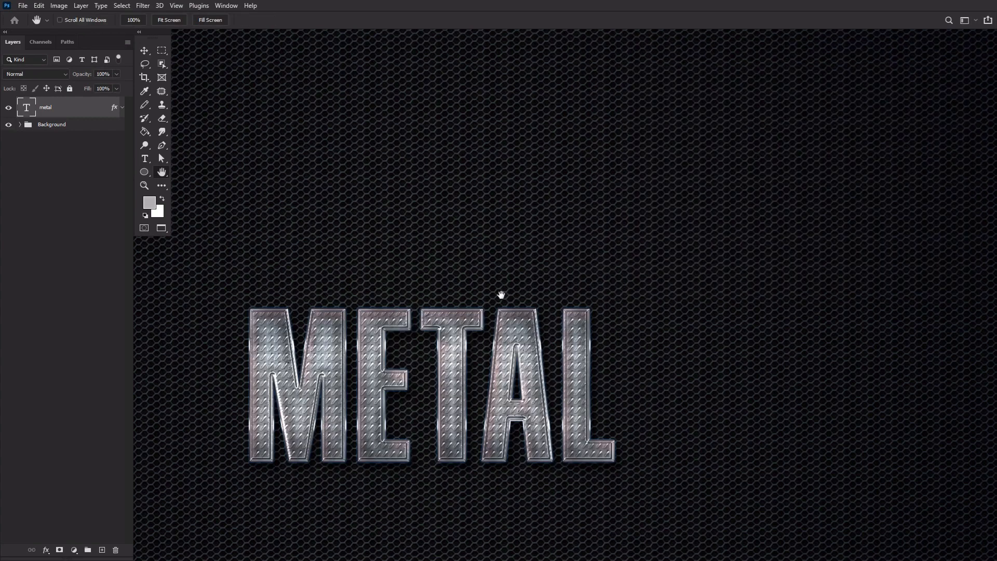
pyautogui.moveTo(501, 291); pyautogui.dragTo(599, 222)
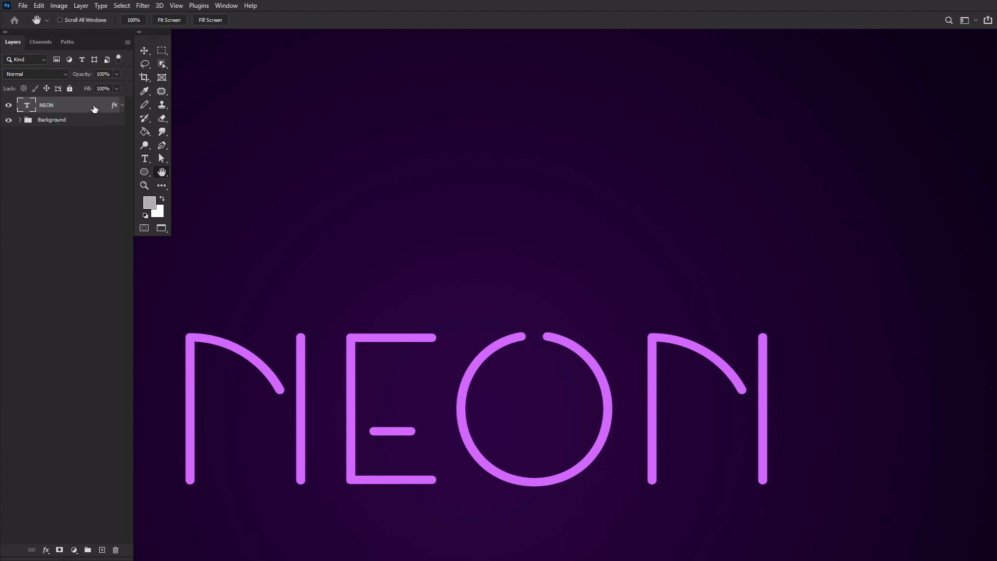
# Reduce the NEON text layer's fill to 0% in the neon document.
pyautogui.moveTo(89, 90); pyautogui.dragTo(12, 97)
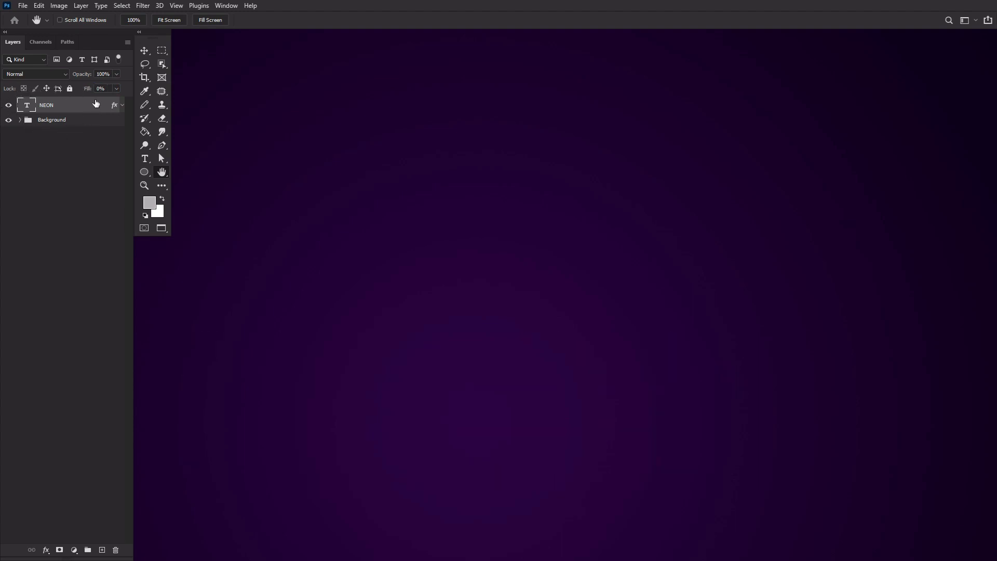
pyautogui.moveTo(87, 91); pyautogui.dragTo(37, 104)
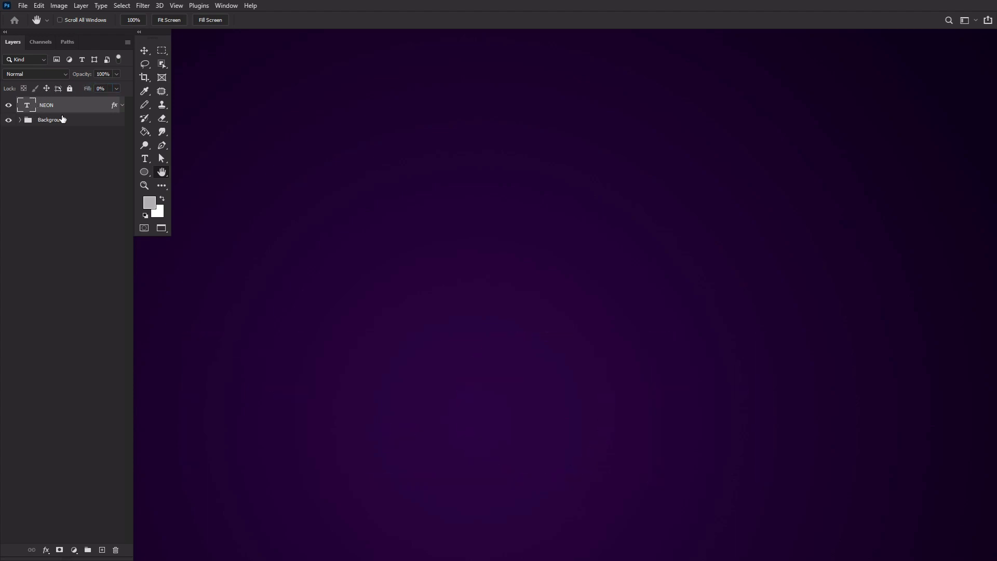
# Give the NEON layer a Smooth Inner Bevel: 250% depth, 5 px size, 2 px soften, 60° angle, Color Dodge highlights 50%, Vivid Light shadows 10%.
pyautogui.doubleClick(101, 107)
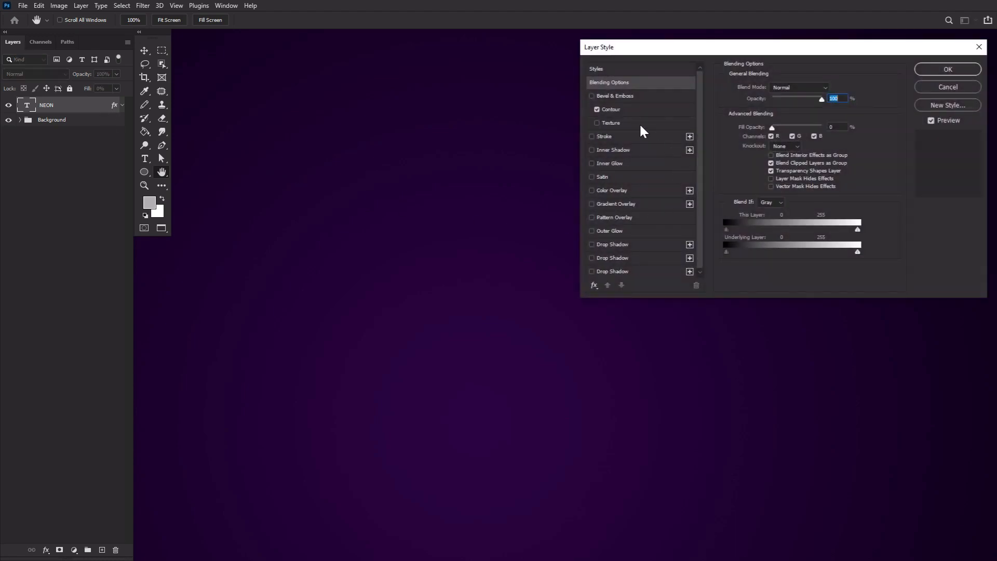
pyautogui.click(598, 110)
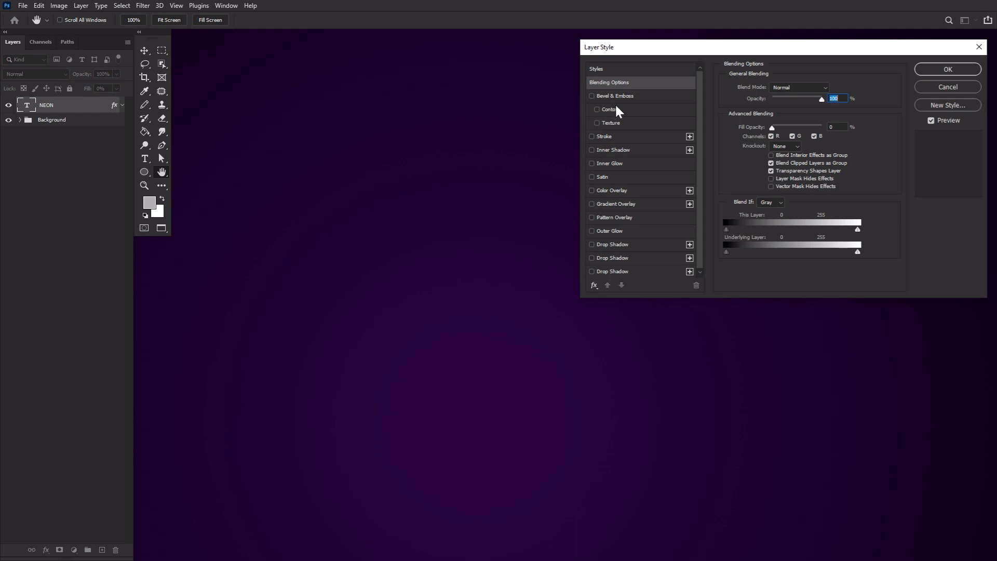
pyautogui.click(652, 92)
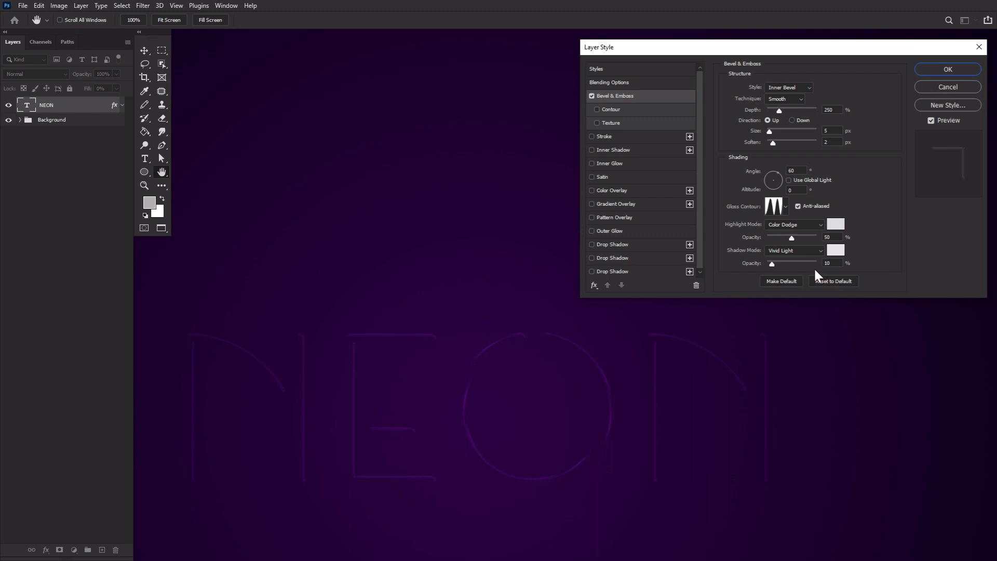
# Enable the bevel's Contour on the NEON layer with the V-shaped curve, 50% range and anti-aliasing.
pyautogui.click(638, 110)
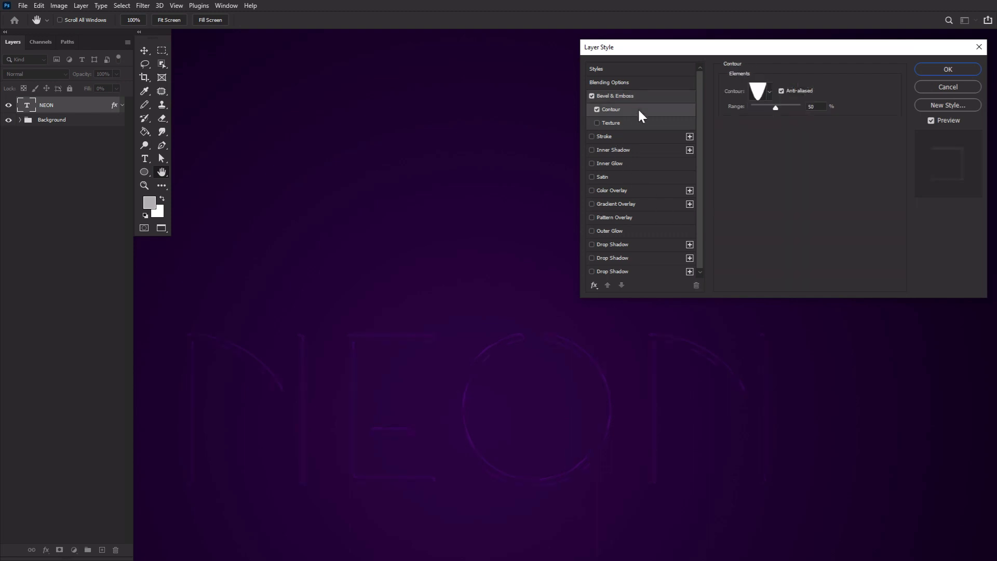
pyautogui.click(768, 93)
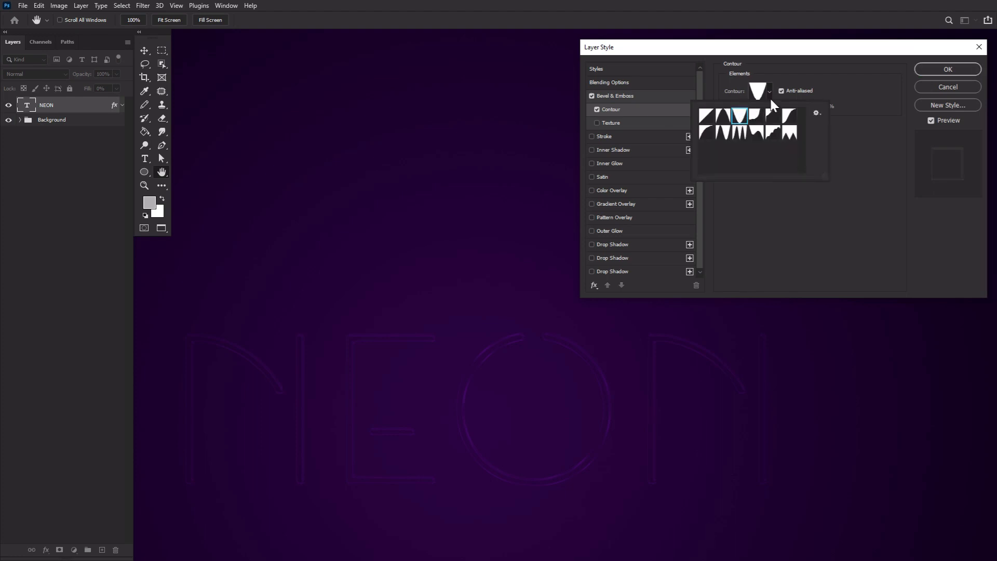
pyautogui.click(768, 92)
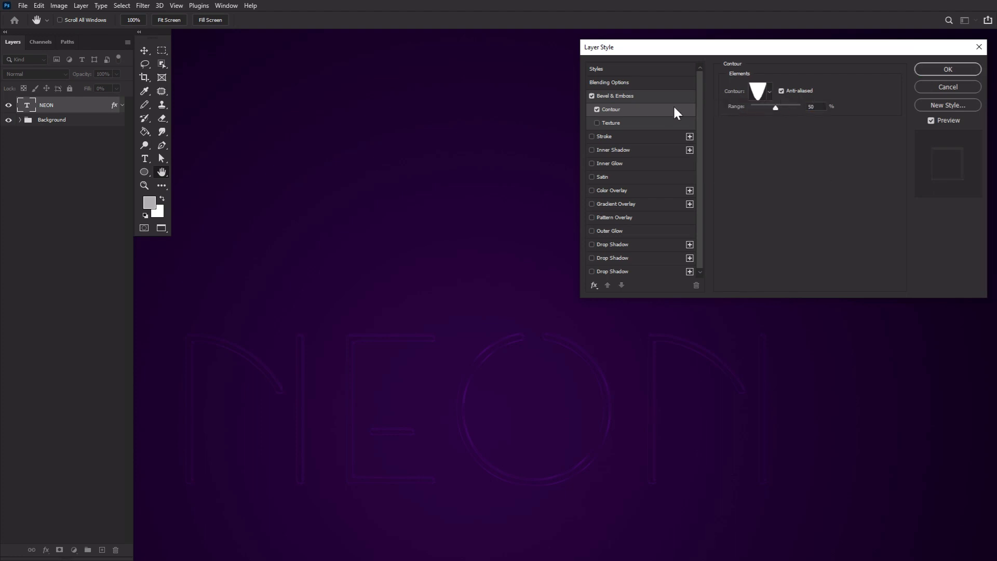
# Add a pale pink Linear Light Inner Shadow (100%, 90°, 5 px) and a lavender Linear Dodge (Add) Inner Glow (100%, center, 5 px).
pyautogui.click(624, 149)
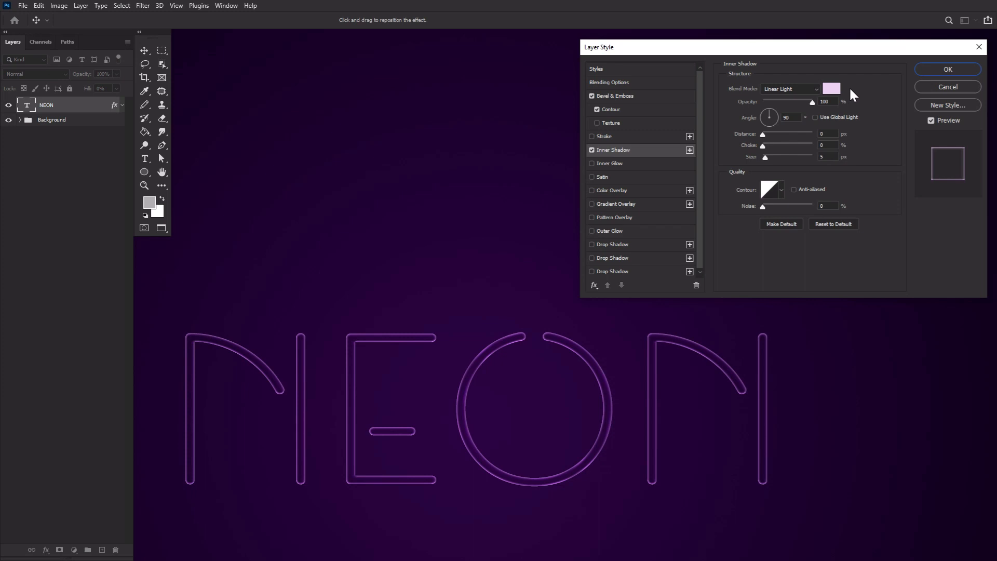
pyautogui.click(822, 104)
pyautogui.click(608, 163)
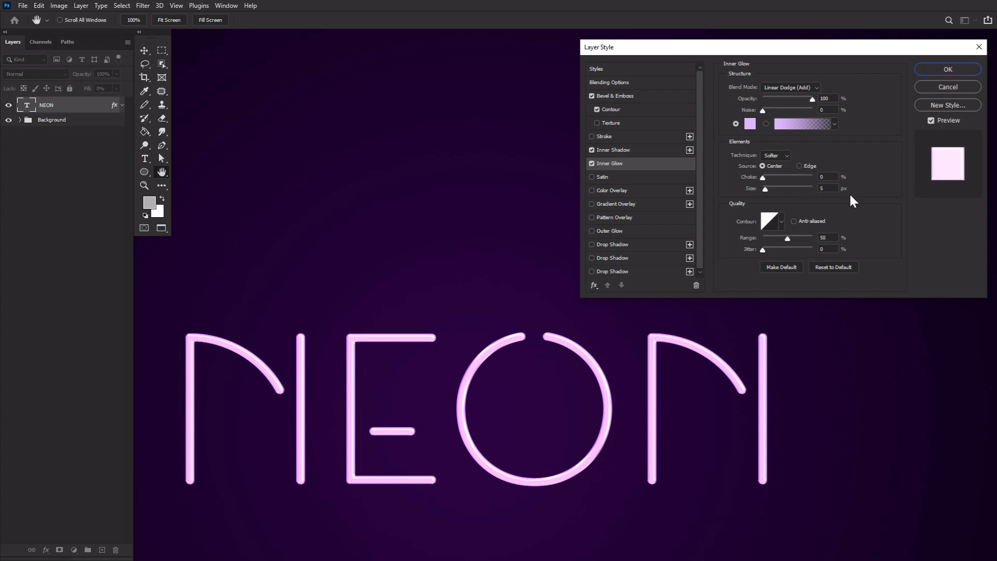
# Add a pink Vivid Light Satin at 50% opacity, 90°, 10 px distance and 35 px size, with the linear contour, anti-aliased and inverted.
pyautogui.click(666, 176)
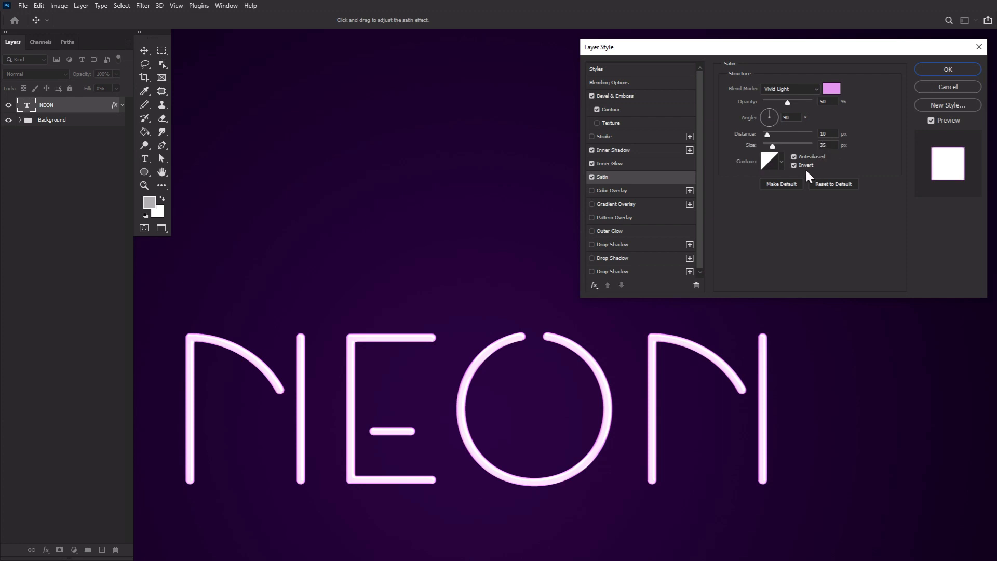
pyautogui.click(781, 163)
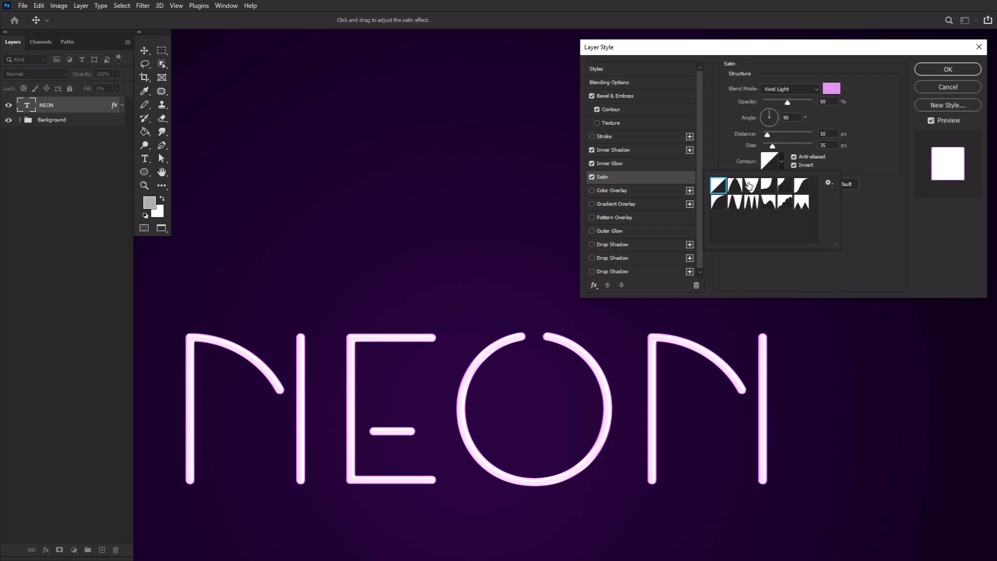
pyautogui.click(780, 164)
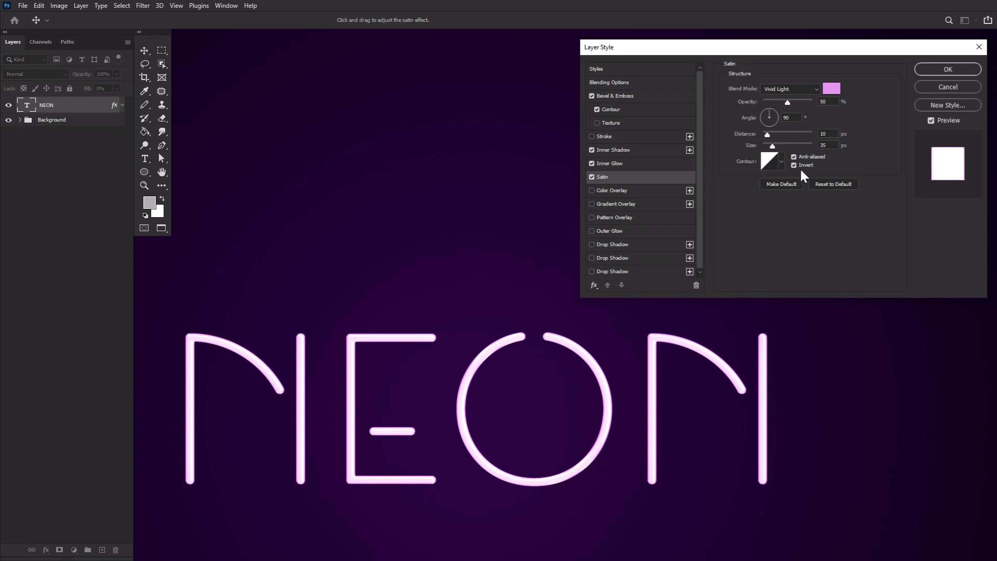
# Add a purple Linear Dodge (Add) Outer Glow (100%, 15 px, 85% range) and a magenta Screen Drop Shadow (85%, 90°, 0 px distance, 50 px size).
pyautogui.click(614, 230)
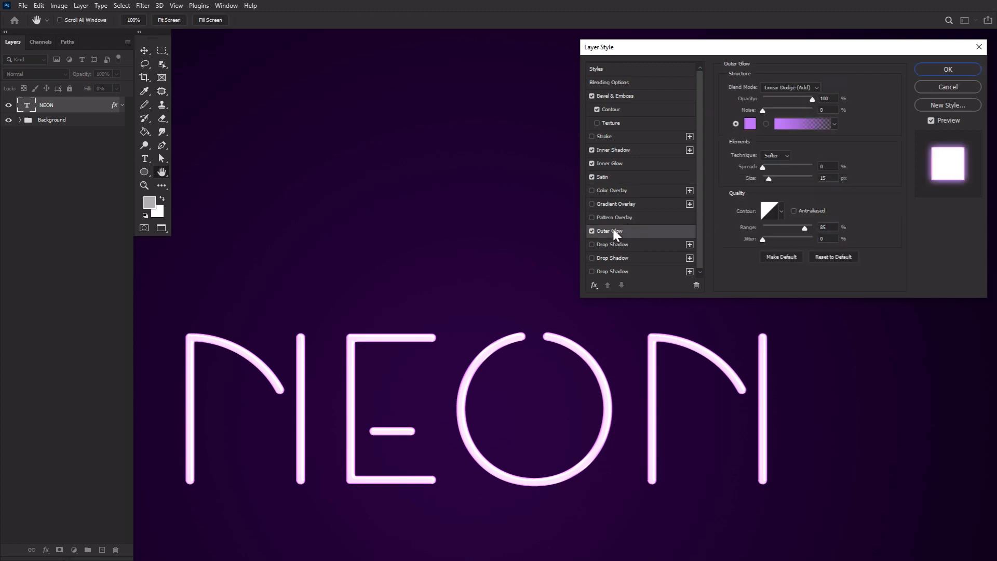
pyautogui.click(811, 98)
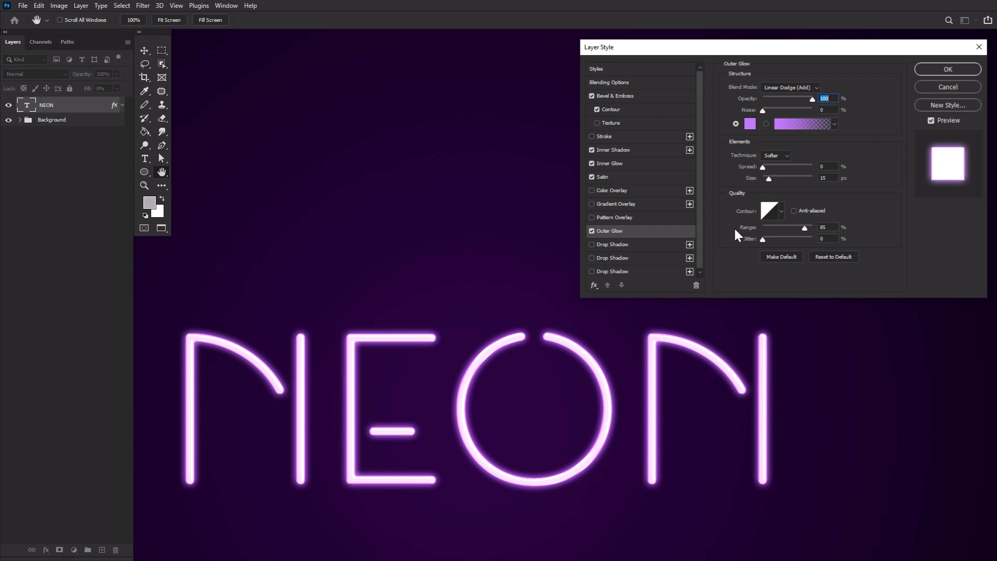
pyautogui.click(640, 245)
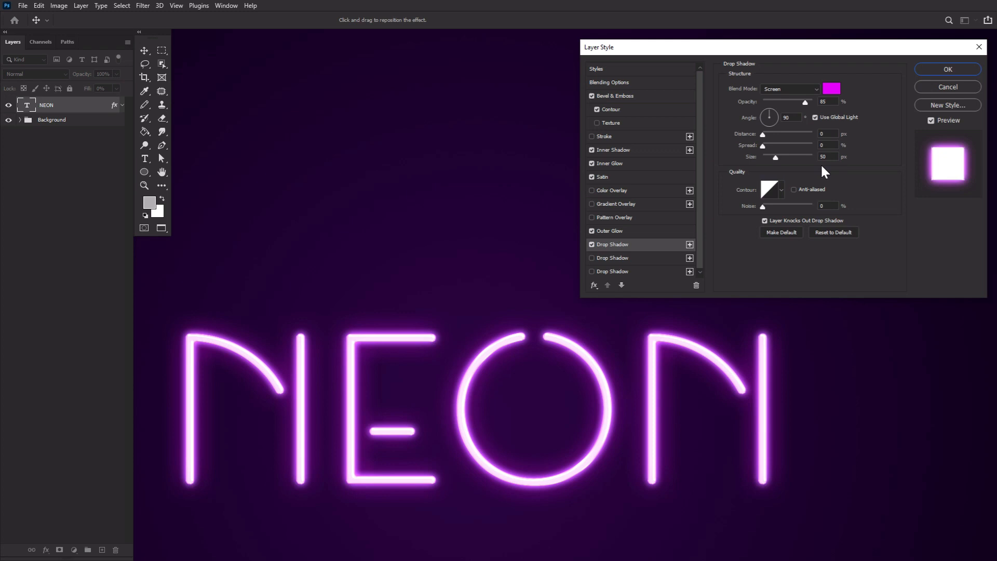
# Enable a second magenta Drop Shadow on the NEON layer in Screen mode at 100% opacity, 90° angle, 0 px distance and 60 px size.
pyautogui.click(635, 258)
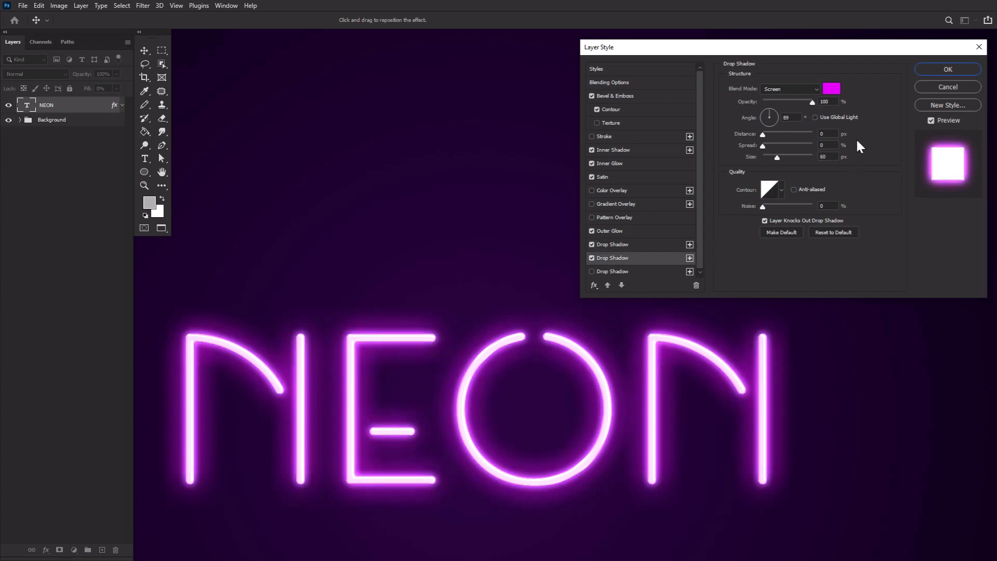
pyautogui.doubleClick(824, 102)
pyautogui.doubleClick(787, 118)
pyautogui.write('90')
# Enable a third, black Multiply Drop Shadow at 50%, 120°, 30 px distance and 7 px size, and apply the NEON layer's styles.
pyautogui.click(645, 271)
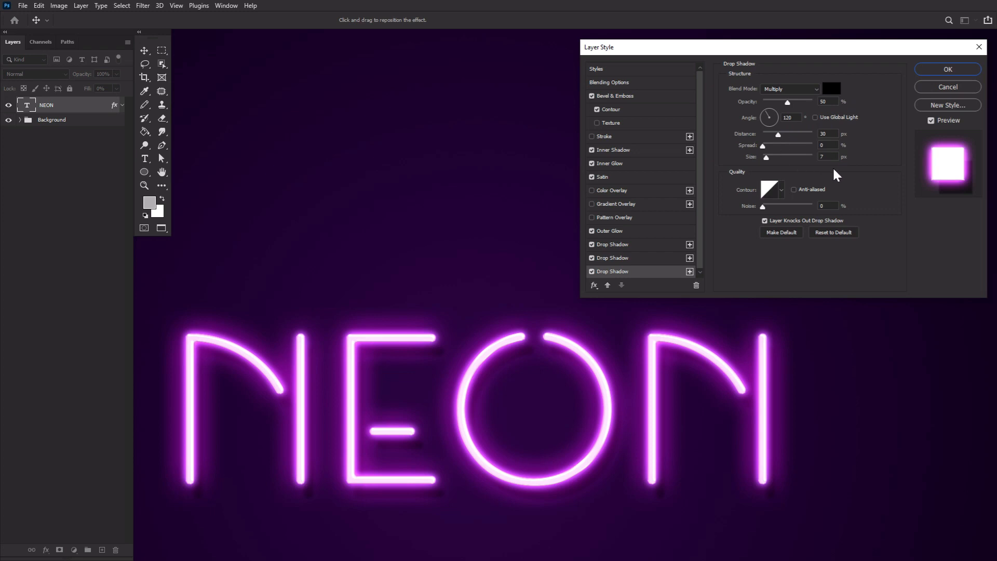
pyautogui.click(933, 70)
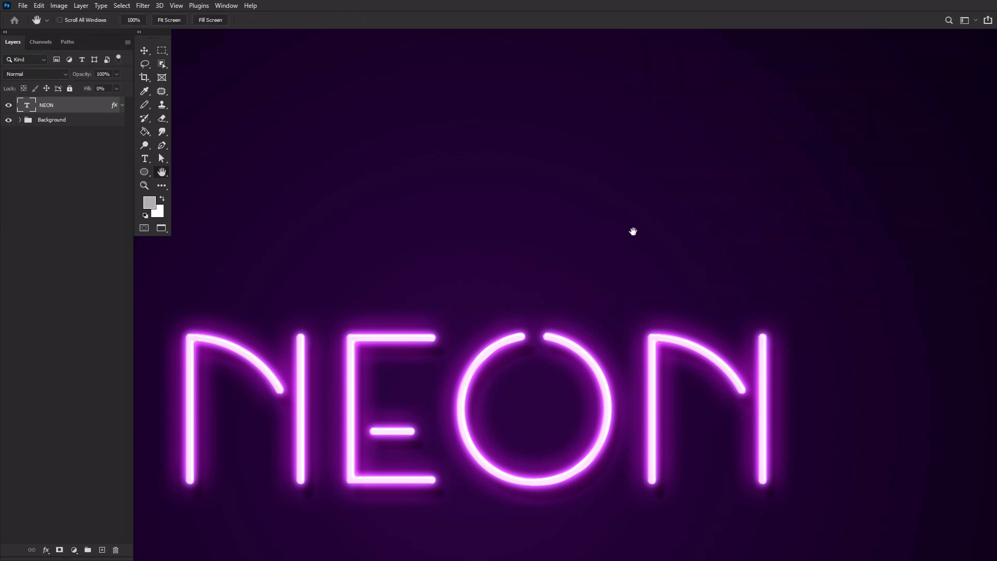
pyautogui.moveTo(632, 229); pyautogui.dragTo(706, 112)
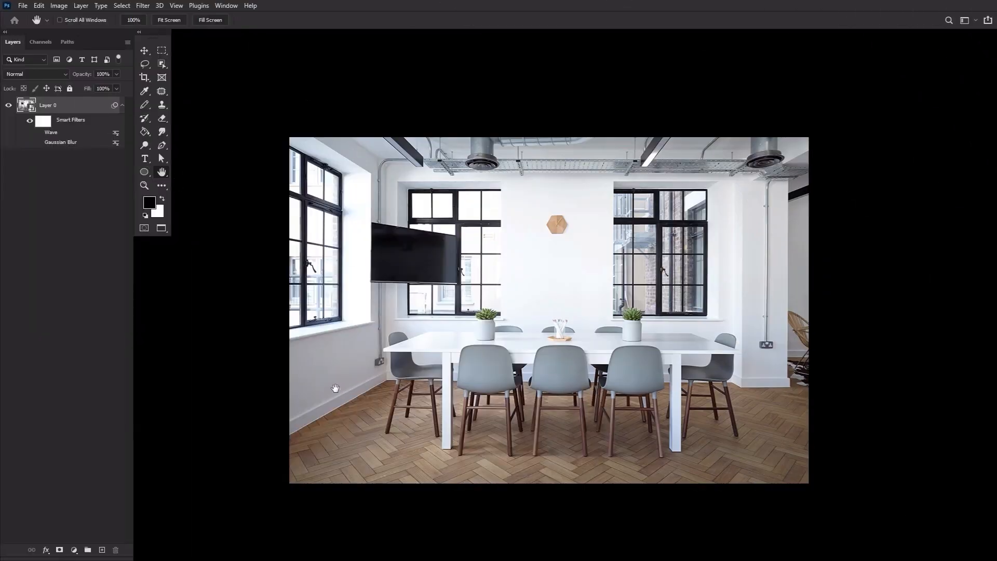
# Check the office photo's pixel dimensions and resolution in the image size settings.
pyautogui.click(59, 5)
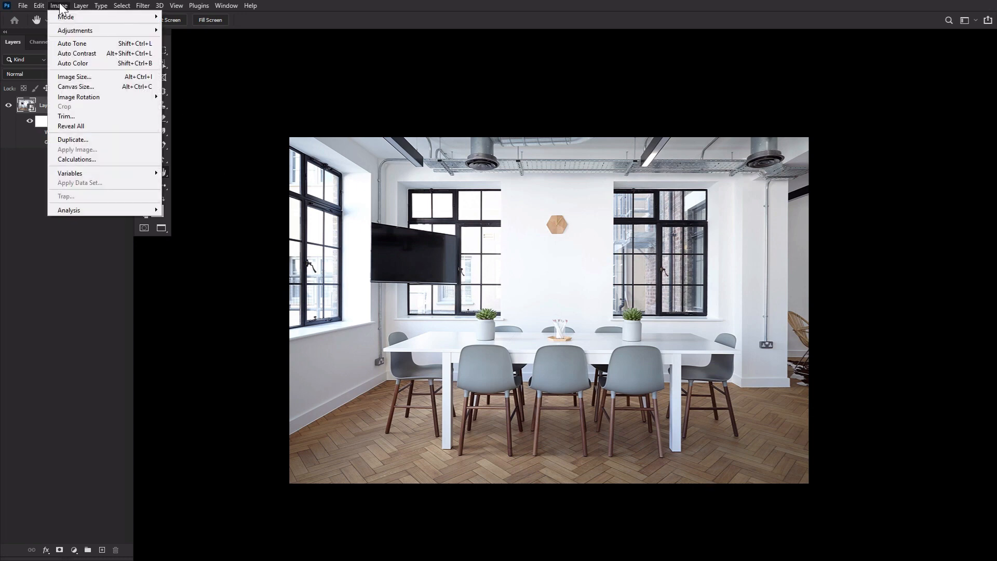
pyautogui.click(81, 78)
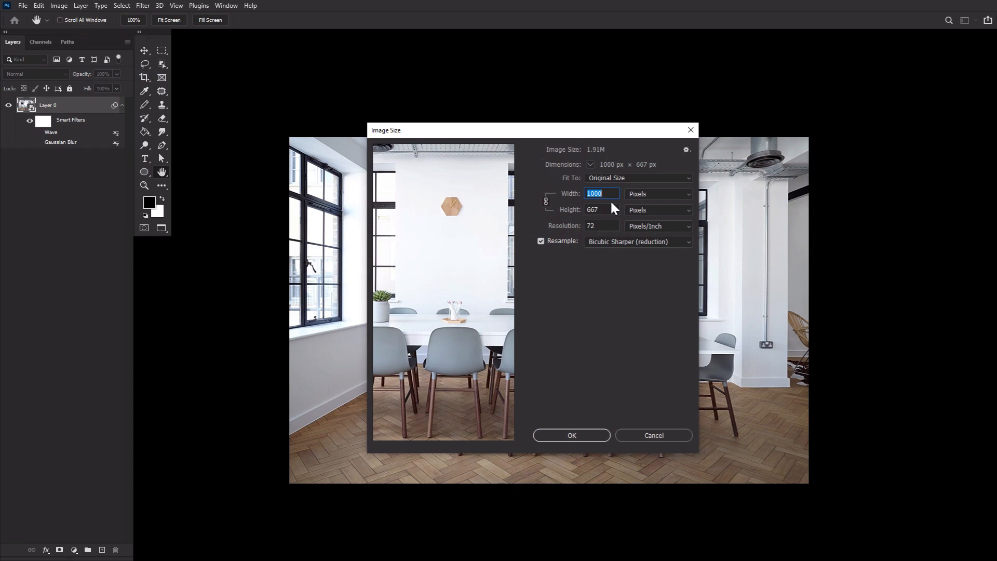
pyautogui.click(570, 436)
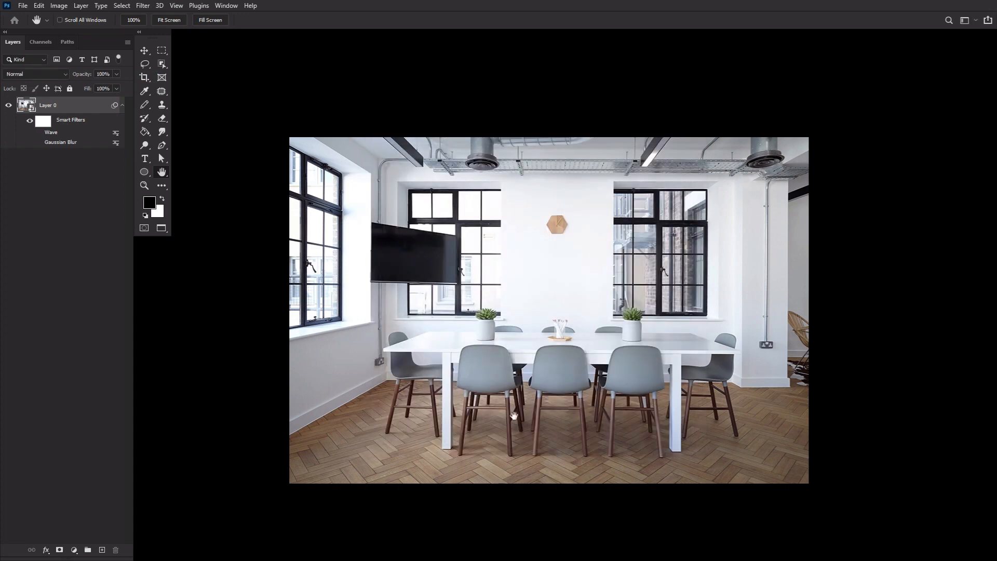
# Apply a Gaussian Blur smart filter with a 1.5-pixel radius to the office photo.
pyautogui.click(143, 6)
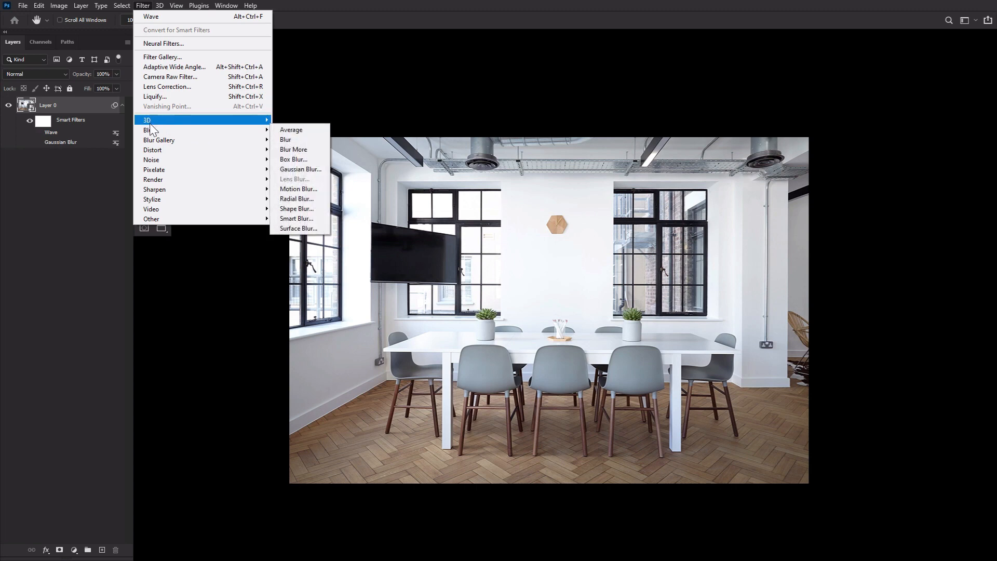
pyautogui.doubleClick(60, 141)
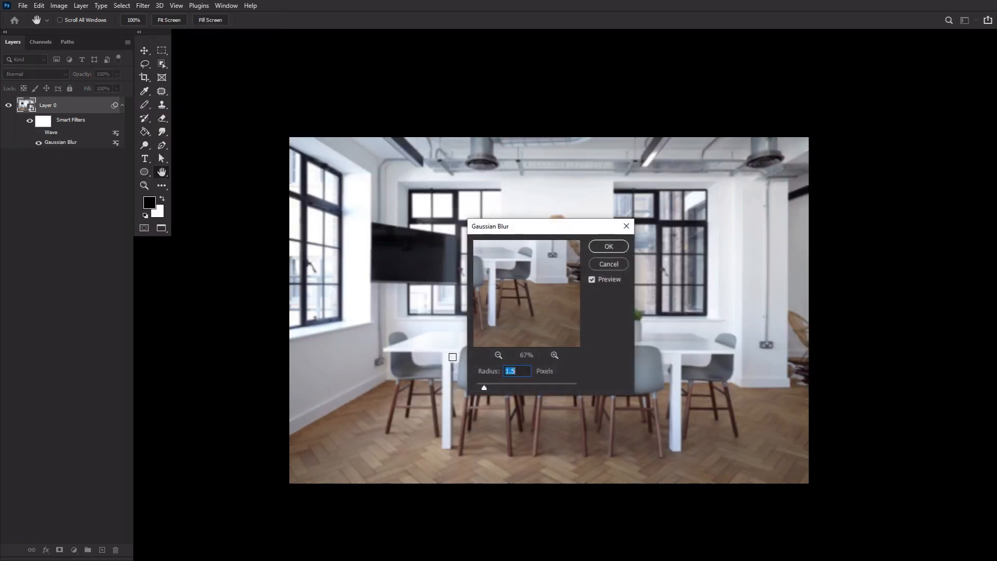
pyautogui.click(606, 247)
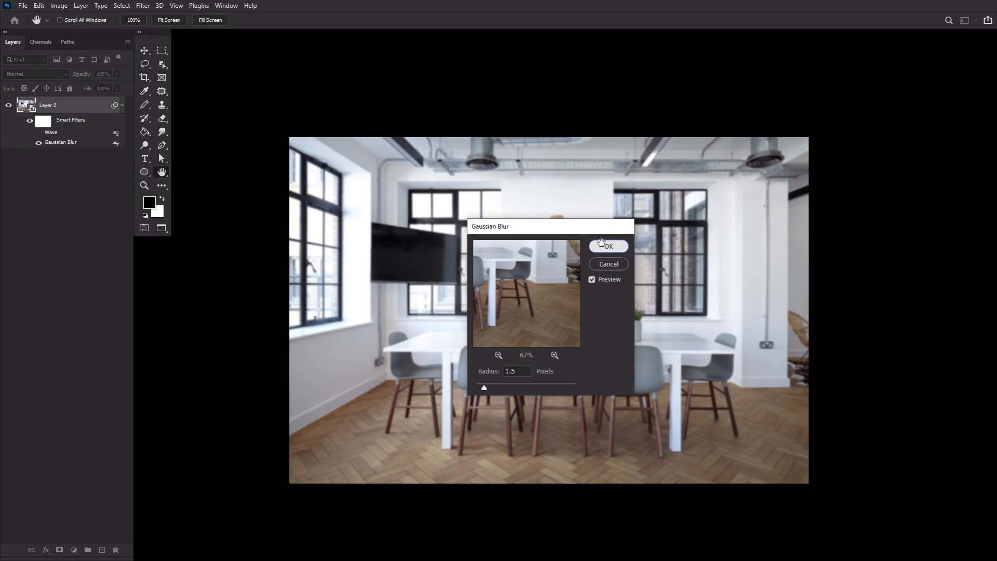
# Apply the Wave smart filter with 5 Sine generators, wavelength 228–241, amplitude 5–35, 100% scale and Repeat Edge Pixels.
pyautogui.click(143, 6)
pyautogui.moveTo(195, 151)
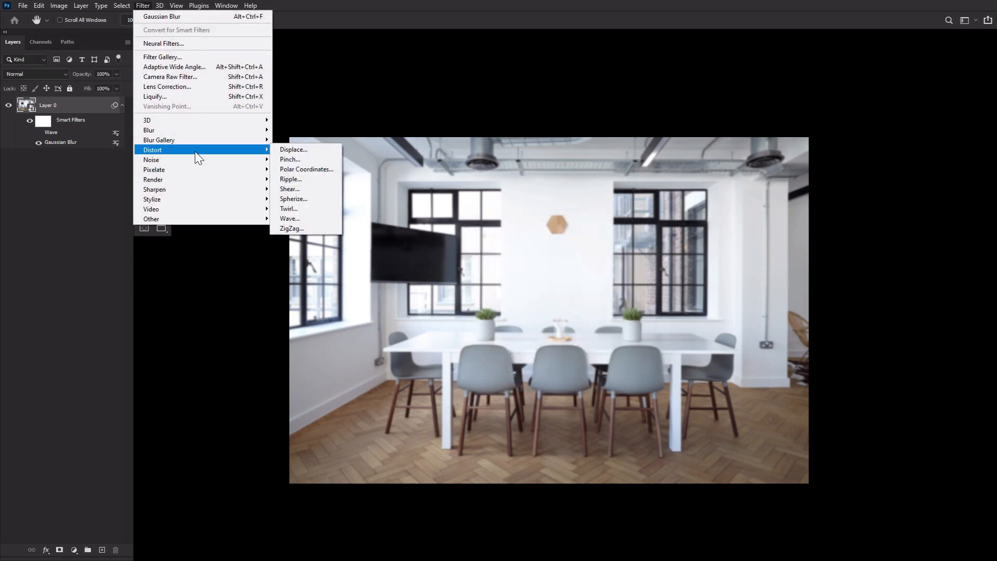
pyautogui.click(60, 129)
pyautogui.doubleClick(57, 133)
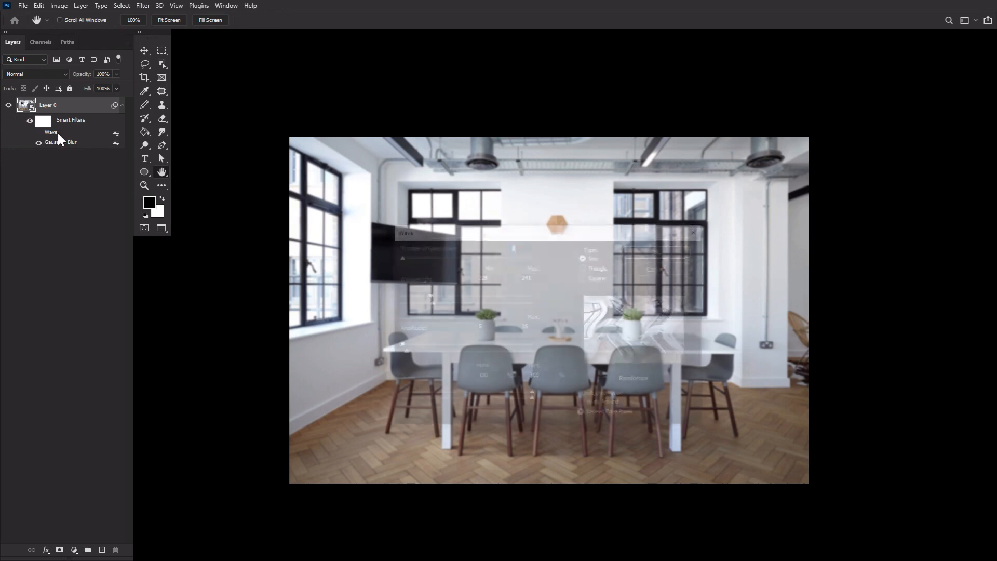
pyautogui.click(526, 244)
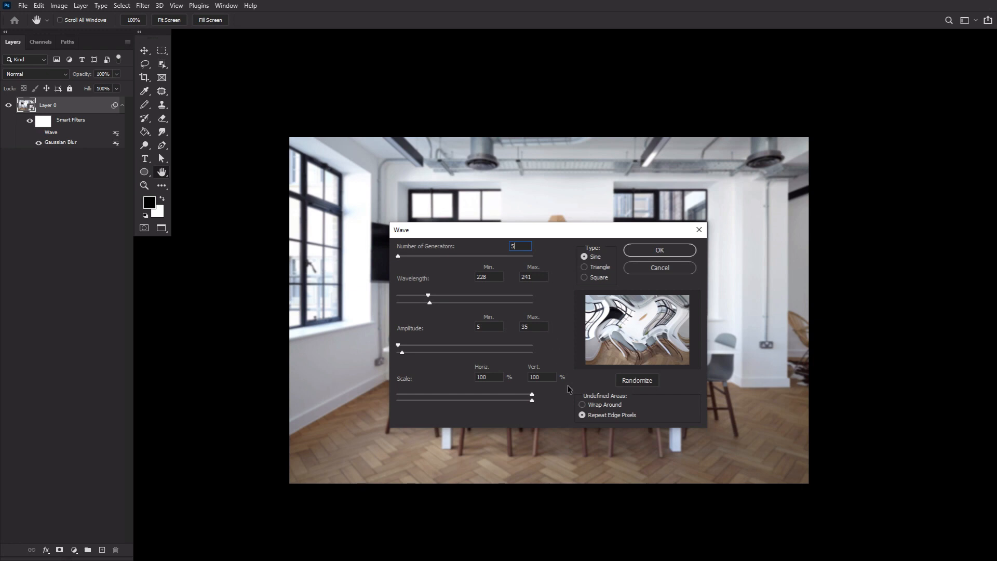
pyautogui.click(667, 253)
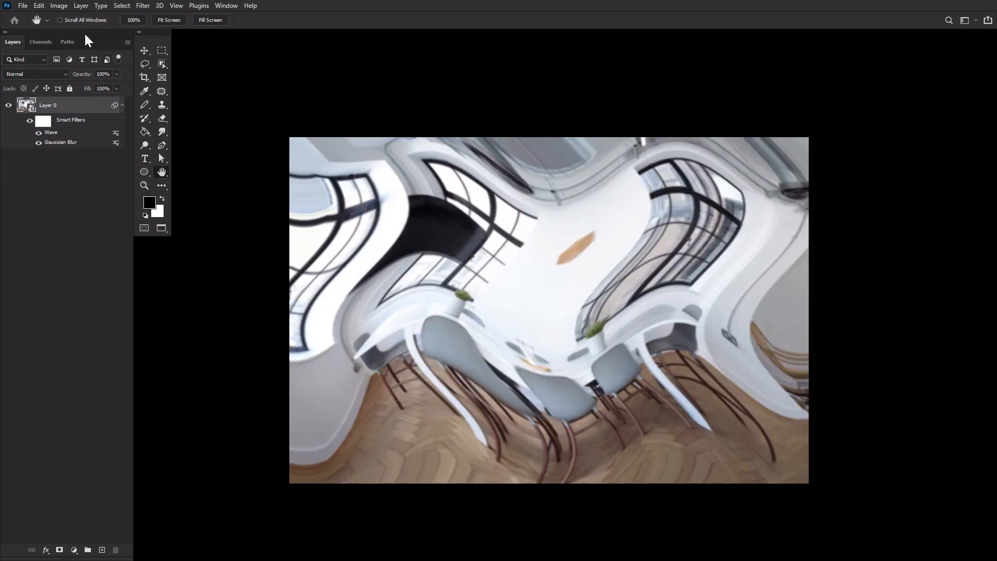
# Define the distorted office photo as a pattern named ref.
pyautogui.click(60, 6)
pyautogui.moveTo(38, 6)
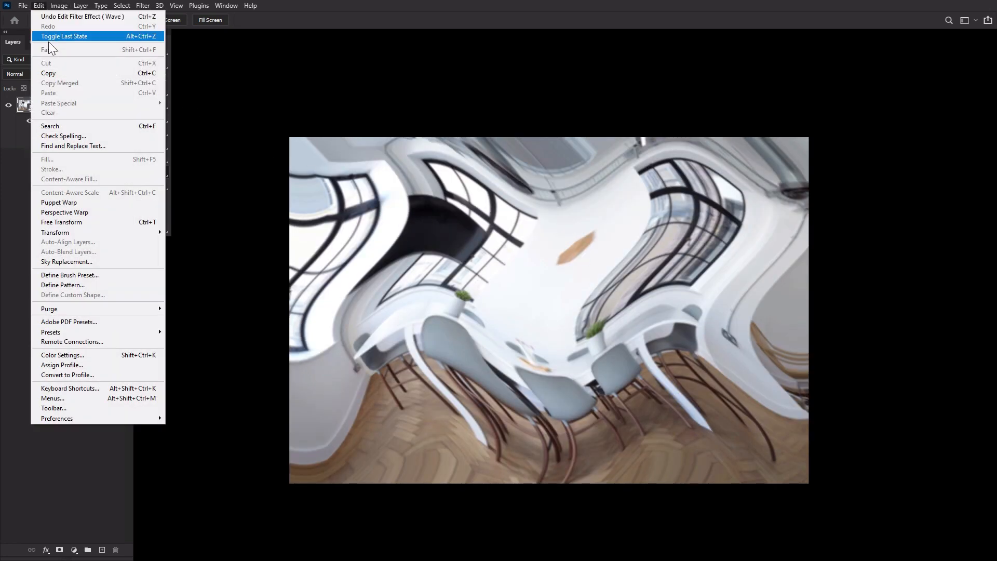
pyautogui.click(63, 285)
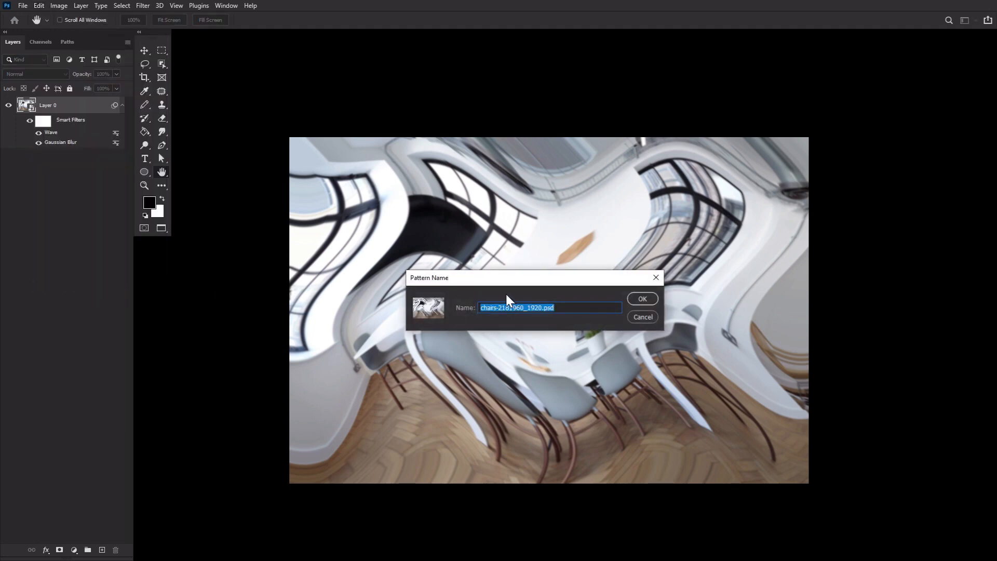
pyautogui.write('ref')
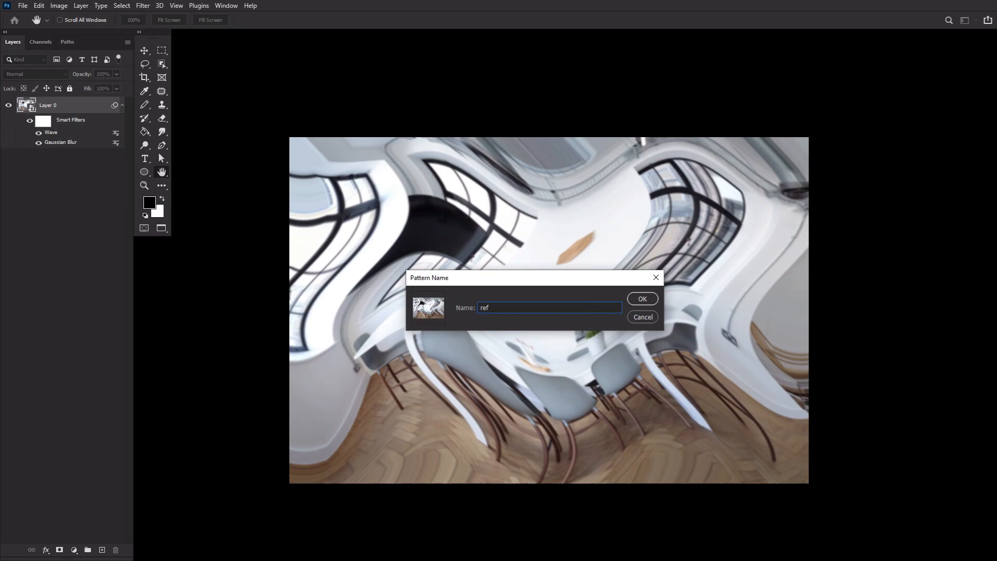
pyautogui.click(642, 299)
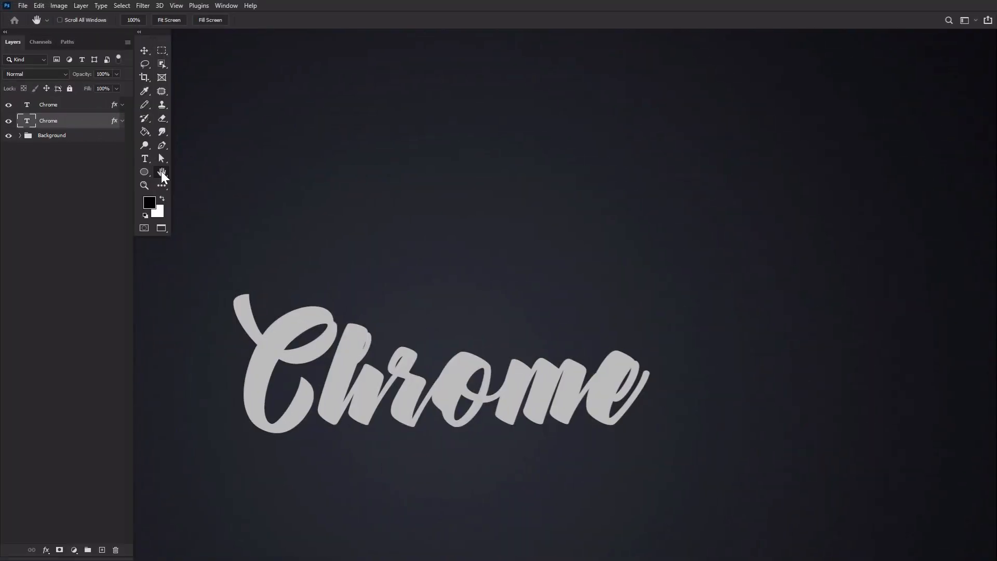
# Give the lower Chrome layer a Smooth Inner Bevel (100%, 1 px, 120°/30°, Linear Light highlight and Multiply shadow at 75%) with a 50% range Contour.
pyautogui.click(86, 106)
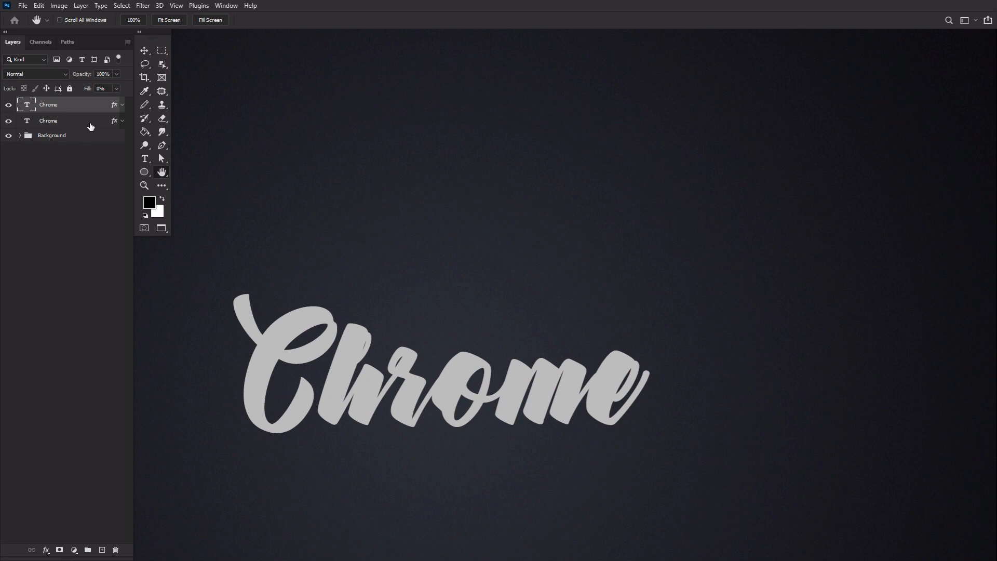
pyautogui.click(93, 123)
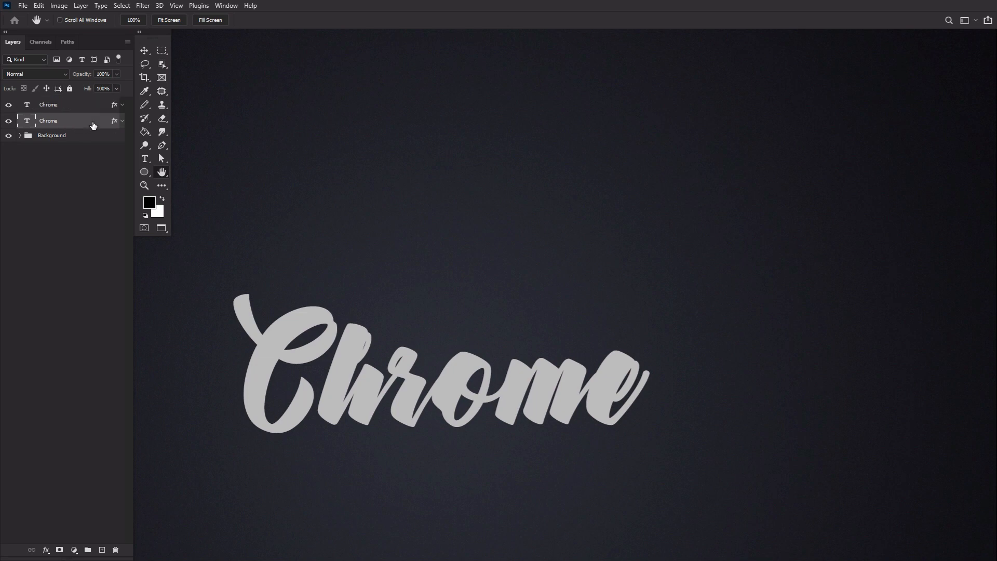
pyautogui.doubleClick(93, 125)
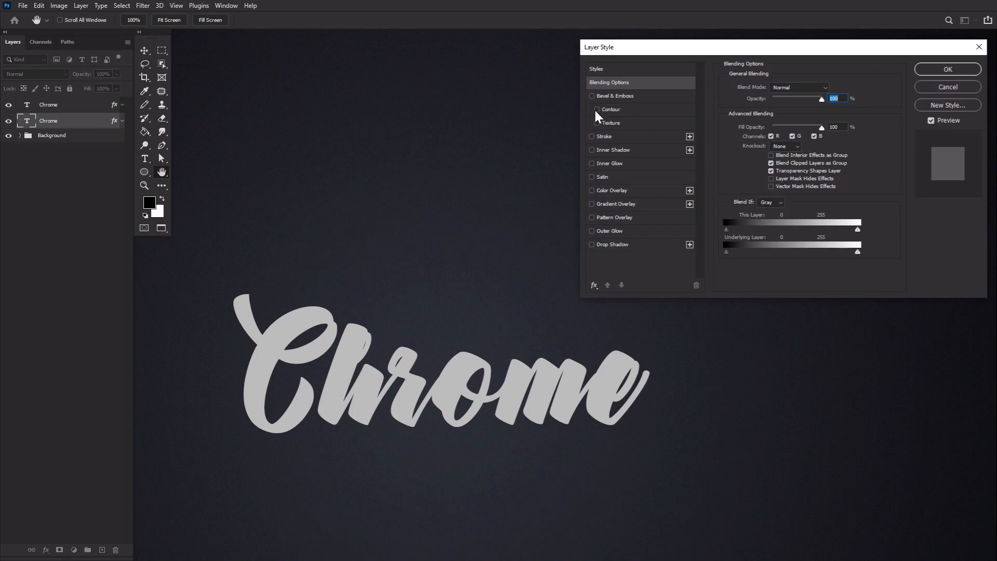
pyautogui.click(672, 99)
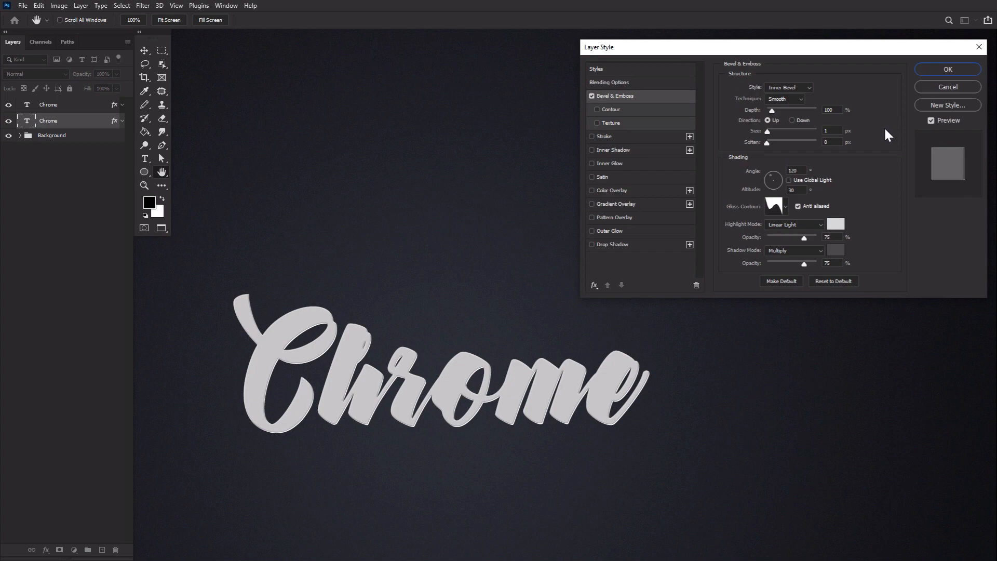
pyautogui.click(784, 212)
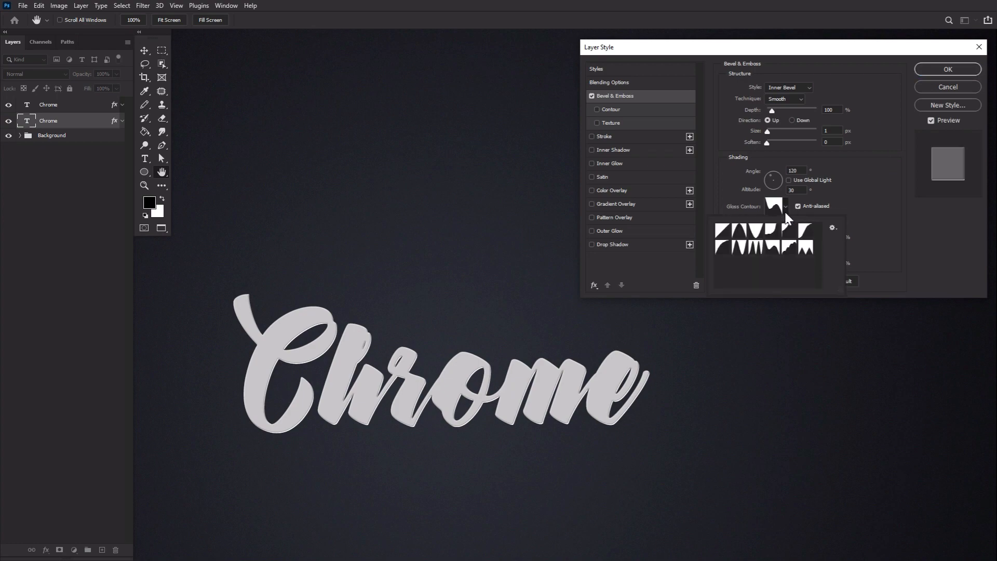
pyautogui.click(785, 212)
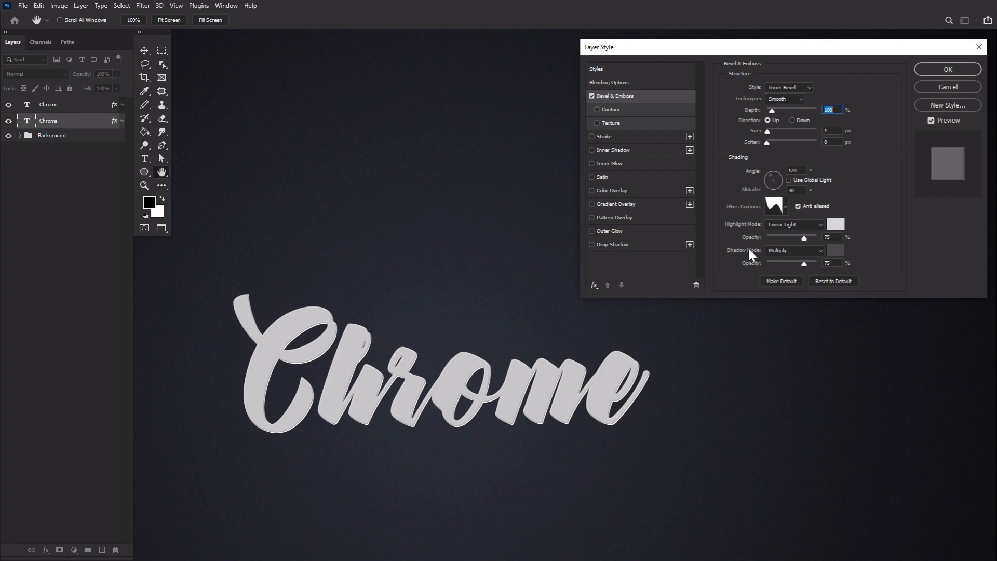
pyautogui.click(612, 111)
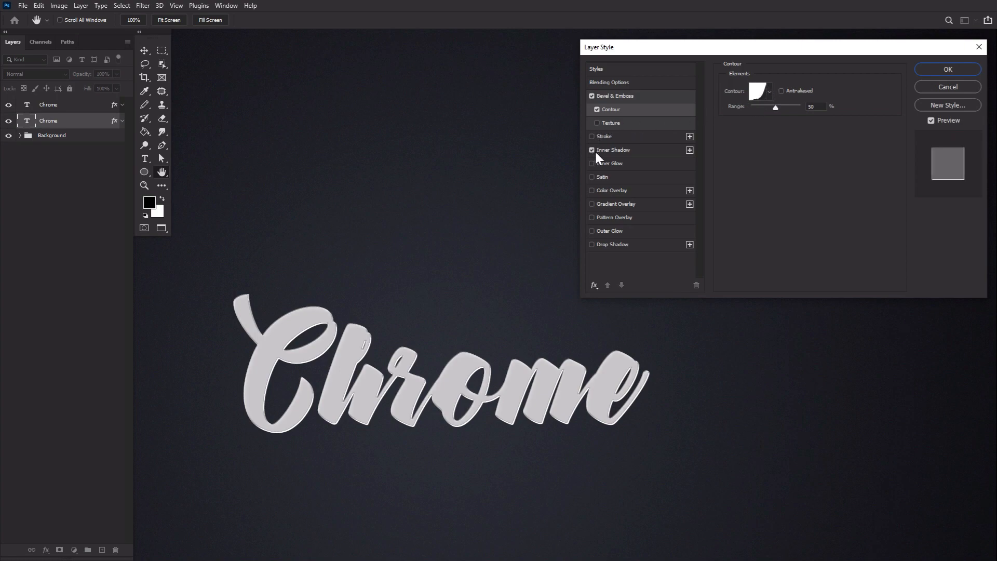
# Add a Color Dodge Inner Shadow (35%, 120°, 3 px distance, 10 px size) and a white Soft Light Inner Glow (35%, 7 px).
pyautogui.click(634, 150)
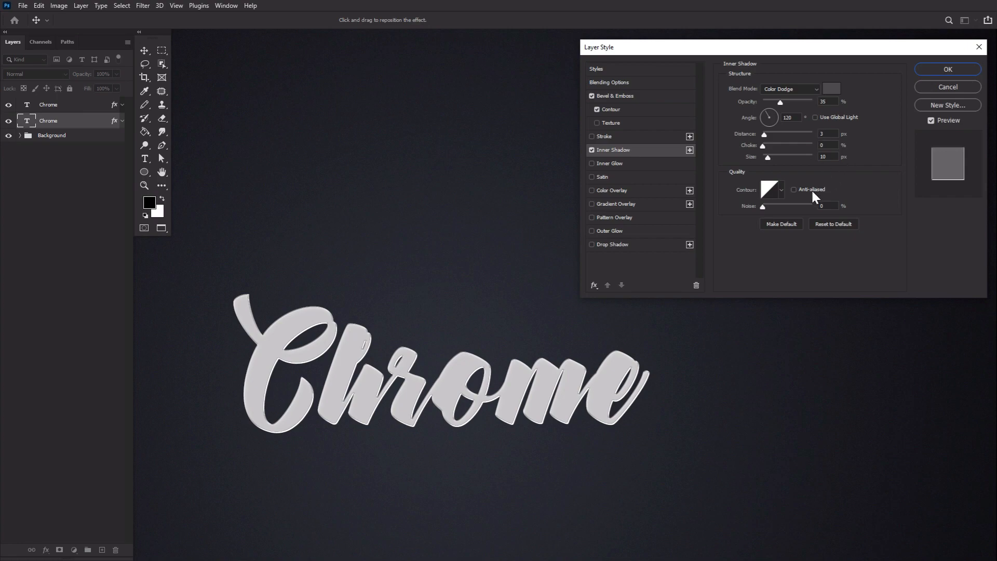
pyautogui.click(631, 166)
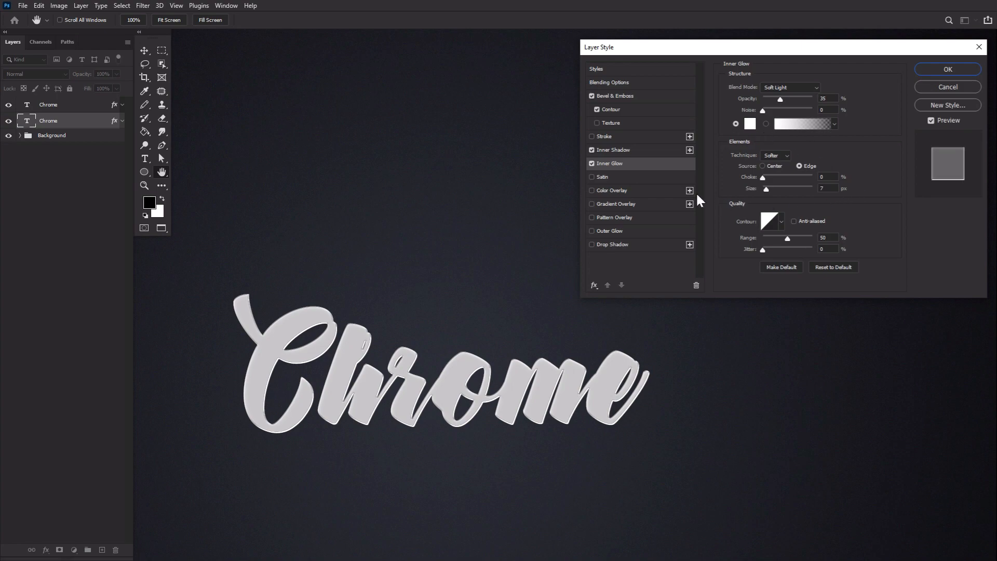
# Add a Soft Light Gradient Overlay using a metallic linear gradient at 100% opacity, 90° angle and 100% scale.
pyautogui.click(635, 204)
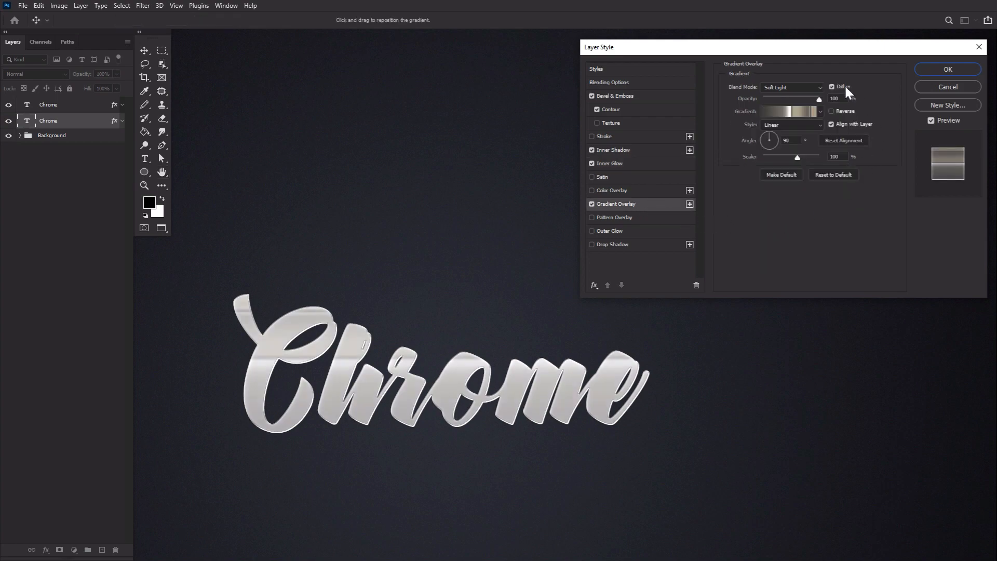
pyautogui.click(822, 90)
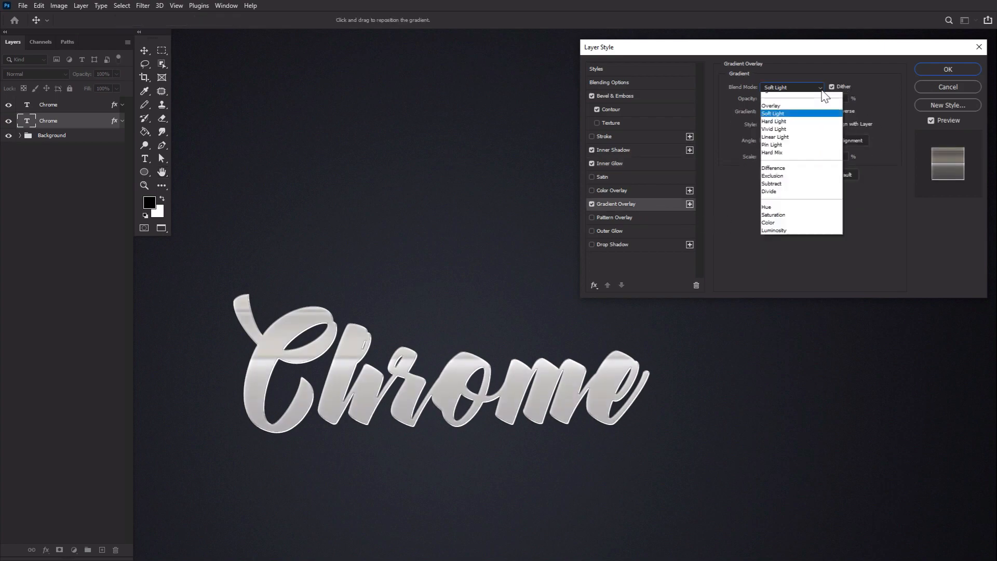
pyautogui.click(821, 89)
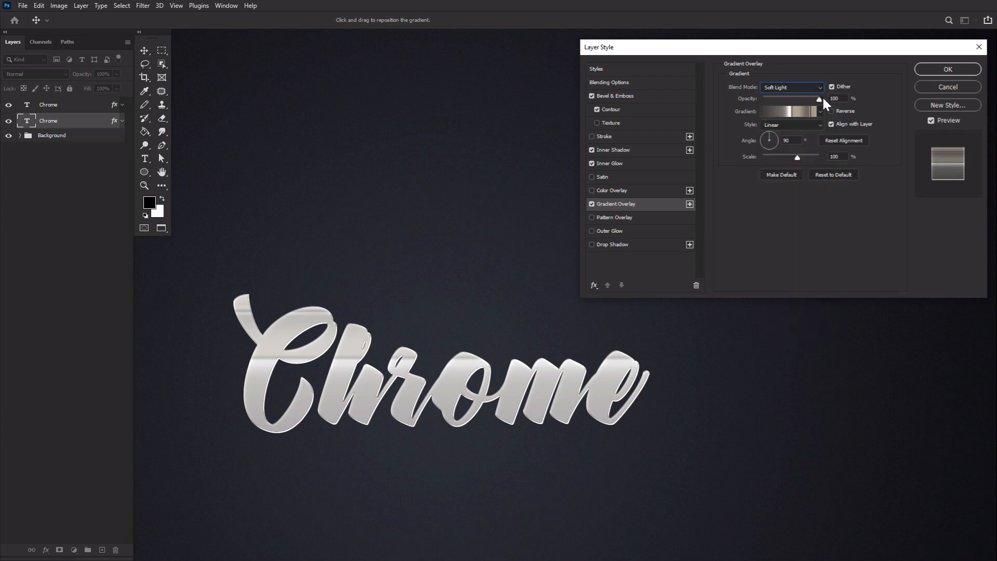
pyautogui.click(820, 112)
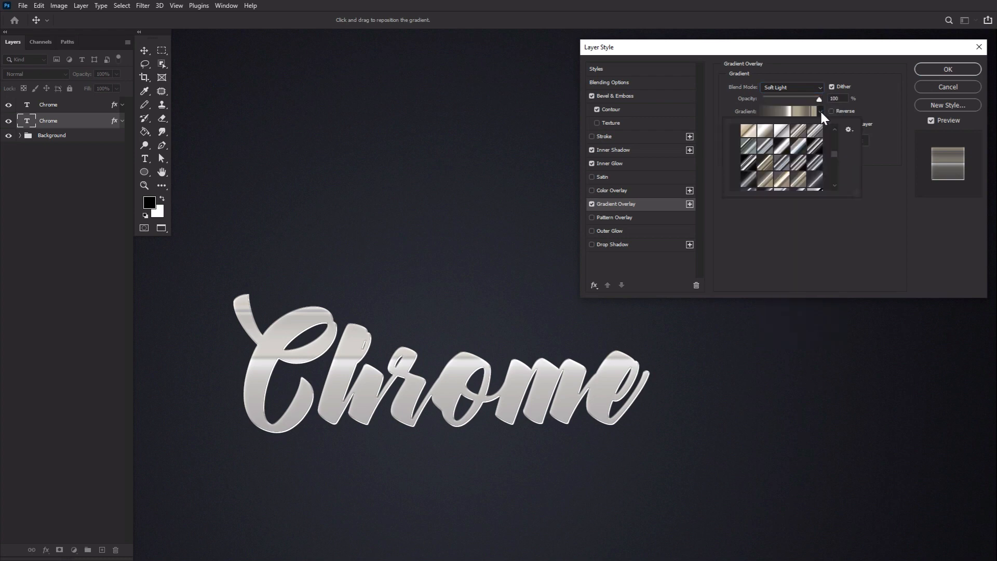
pyautogui.click(820, 111)
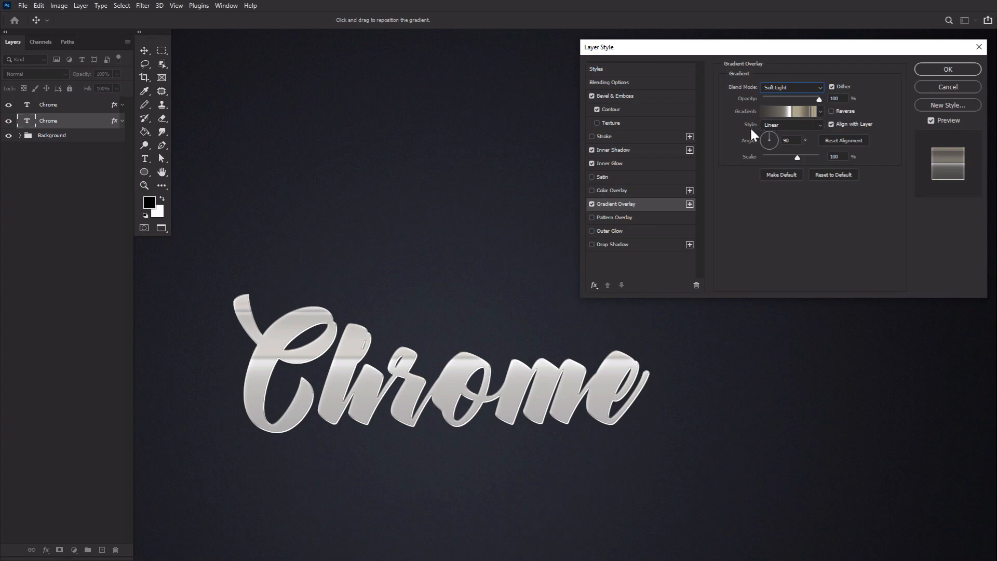
# Add a Normal Pattern Overlay with the distorted office pattern at 100% opacity and scale, and reposition it within the lettering.
pyautogui.click(653, 222)
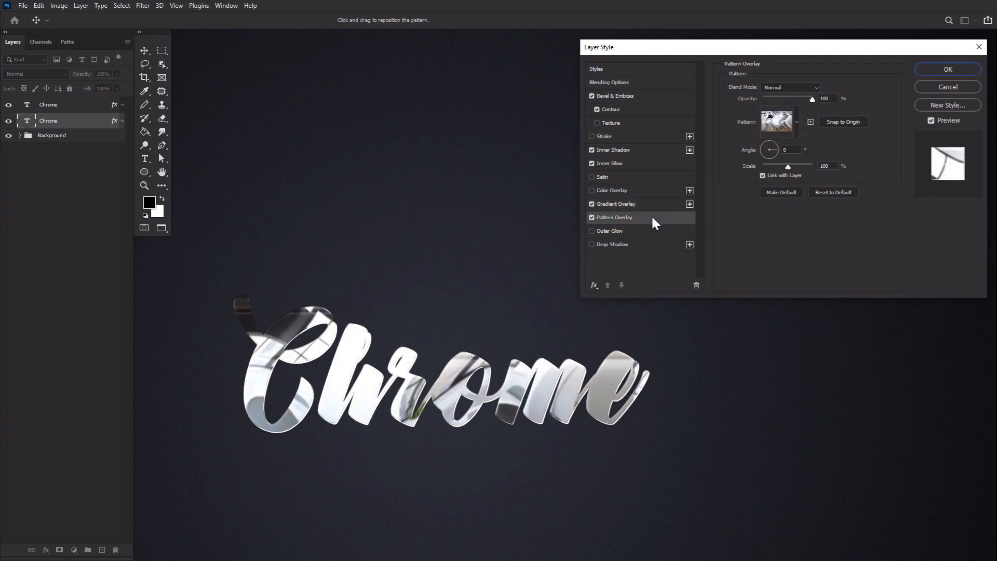
pyautogui.click(795, 123)
pyautogui.doubleClick(716, 250)
pyautogui.moveTo(476, 385); pyautogui.dragTo(488, 404)
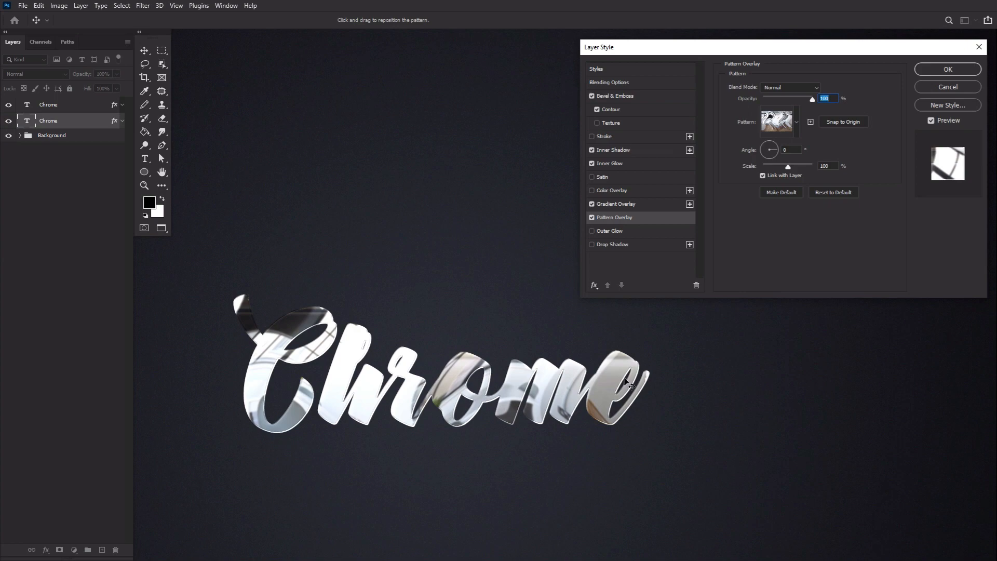
# Add a black Multiply Drop Shadow (75%, 120°, 15 px distance, 20% spread, 25 px size) and apply the lower Chrome layer's styles.
pyautogui.click(649, 244)
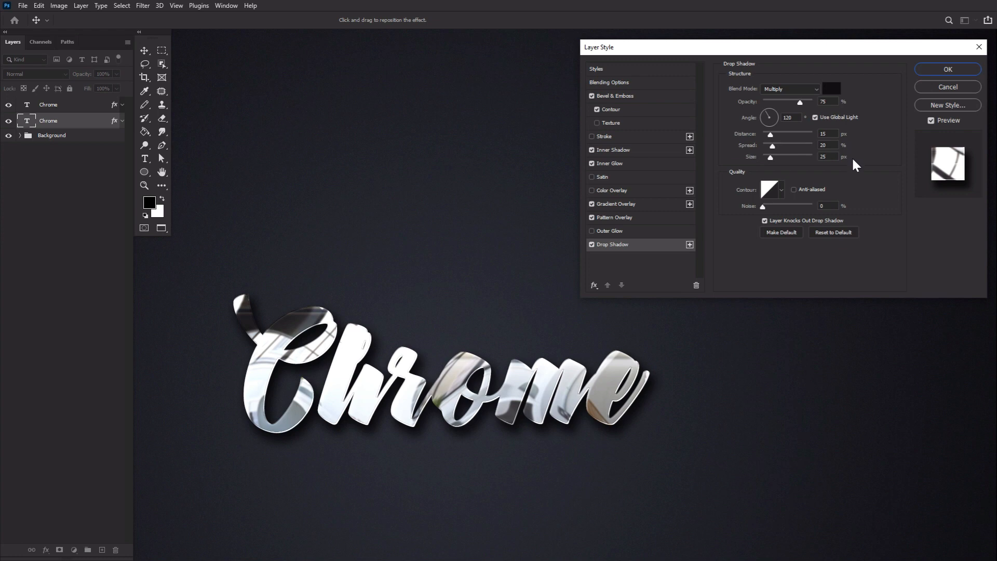
pyautogui.click(937, 70)
pyautogui.press('h')
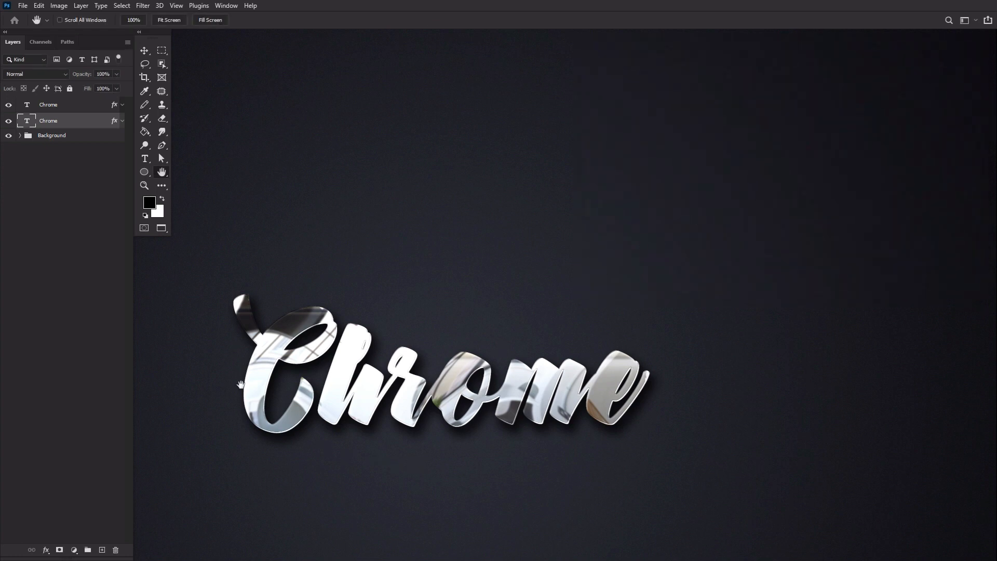
# Give the upper Chrome layer a Smooth Stroke Emboss (100% depth, 15 px size, 119° angle, 21° altitude) with a 50% range Contour.
pyautogui.click(86, 108)
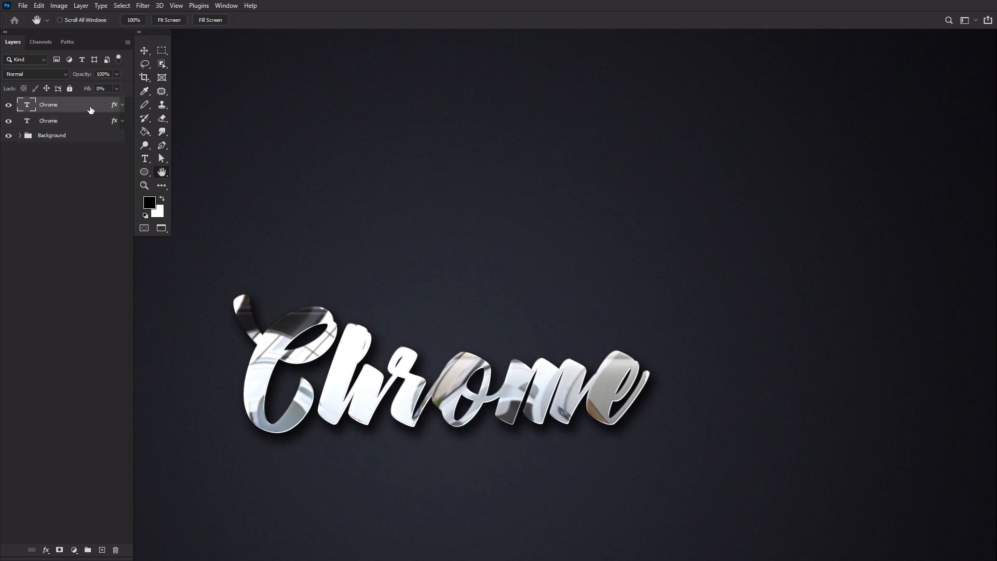
pyautogui.doubleClick(90, 109)
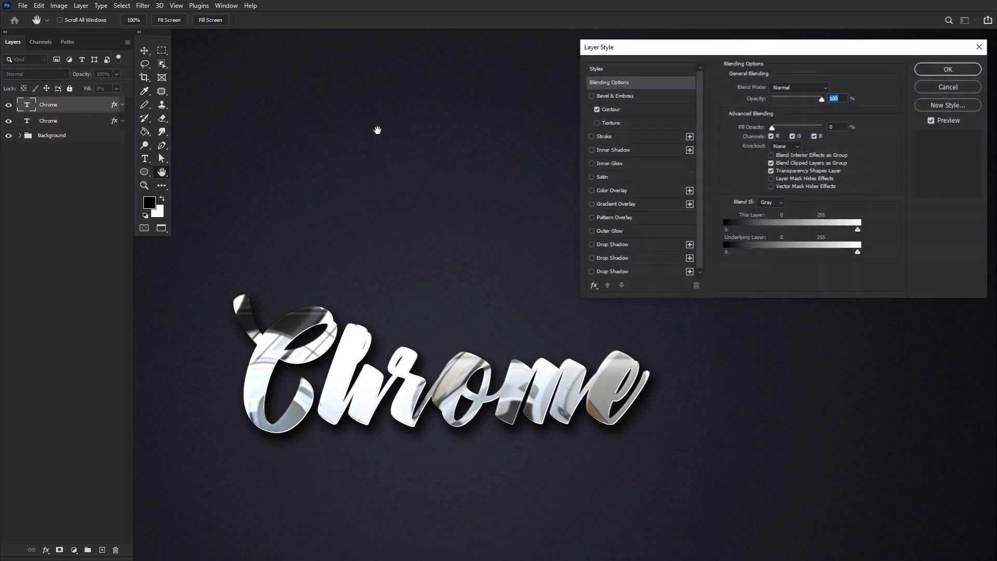
pyautogui.click(673, 99)
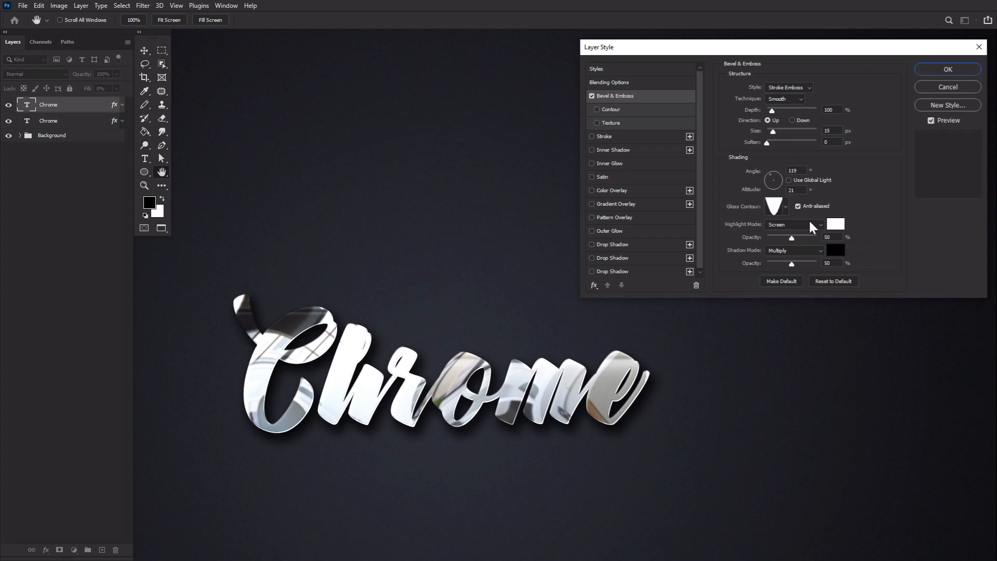
pyautogui.click(784, 207)
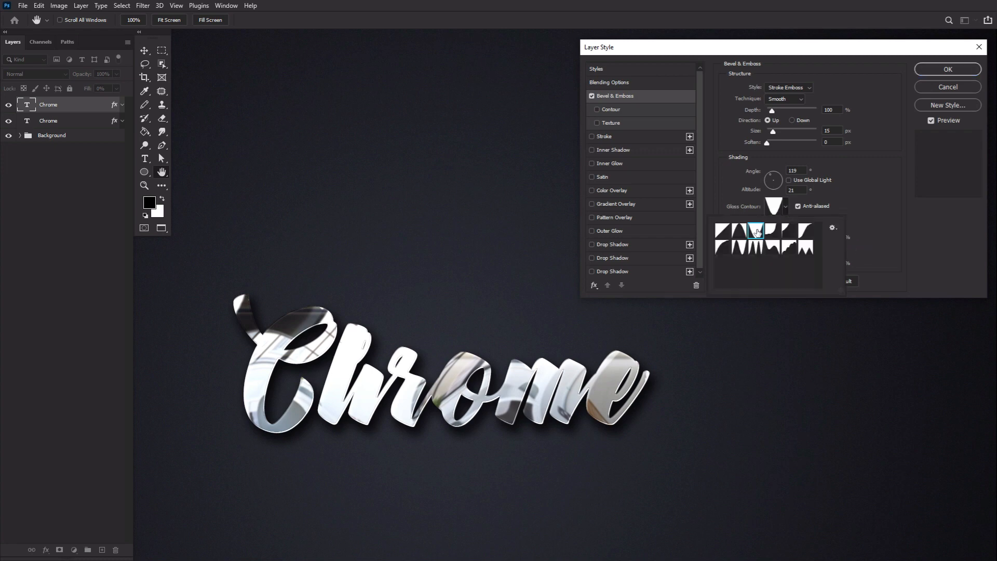
pyautogui.click(784, 207)
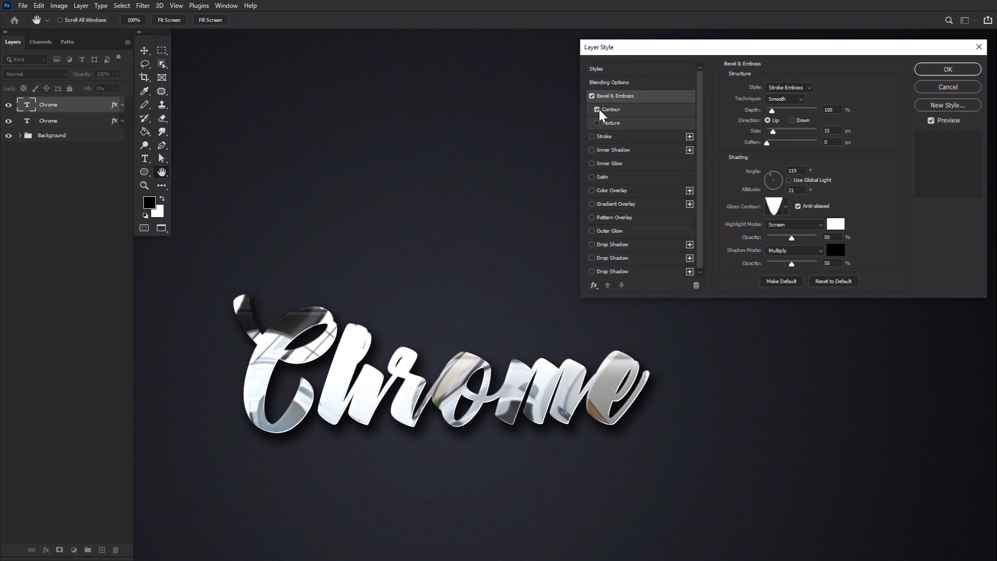
pyautogui.click(637, 111)
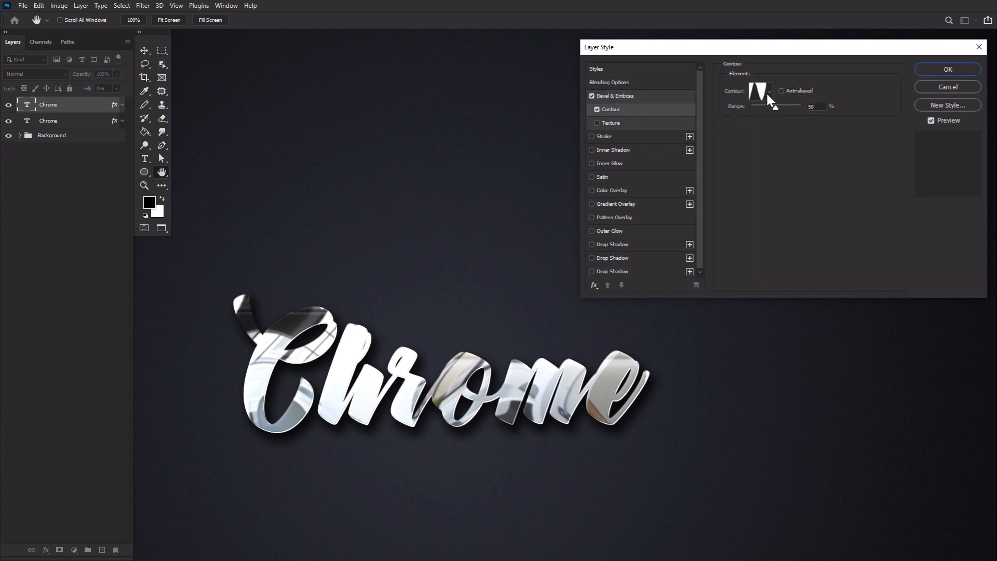
# Add a 3 px outside Stroke with a reflected metallic gradient at 100% opacity, 90° angle and 100% scale.
pyautogui.click(608, 135)
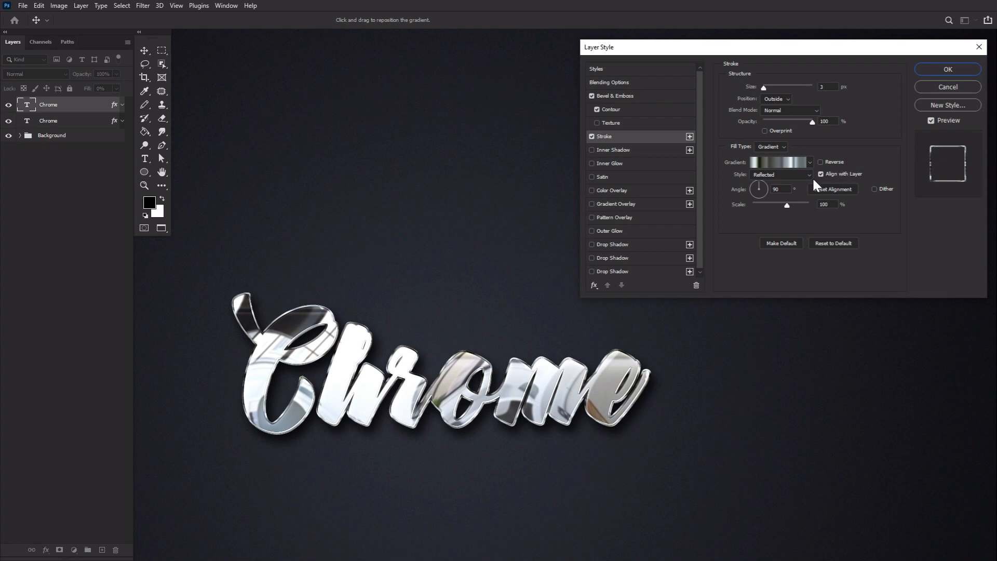
pyautogui.click(810, 163)
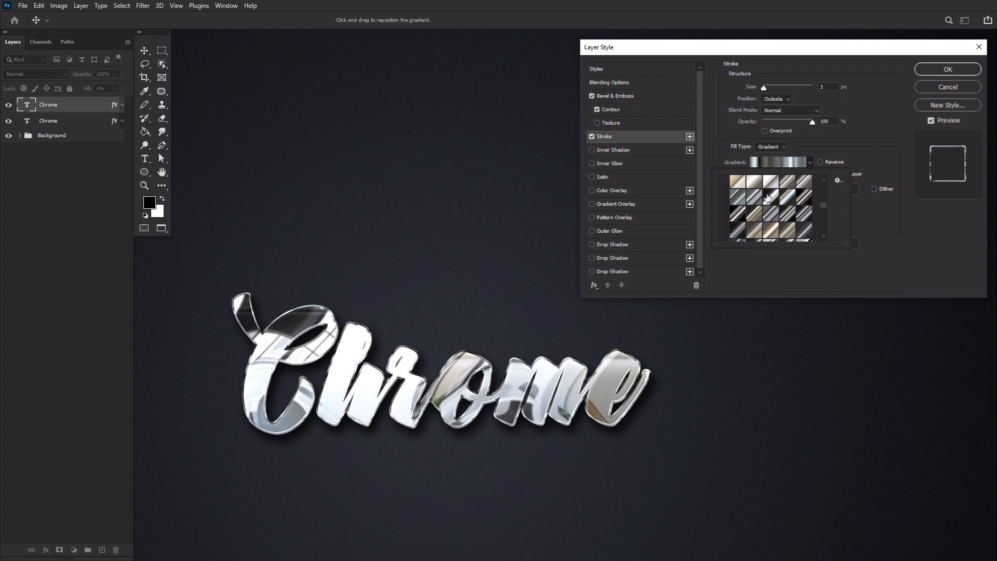
pyautogui.click(810, 163)
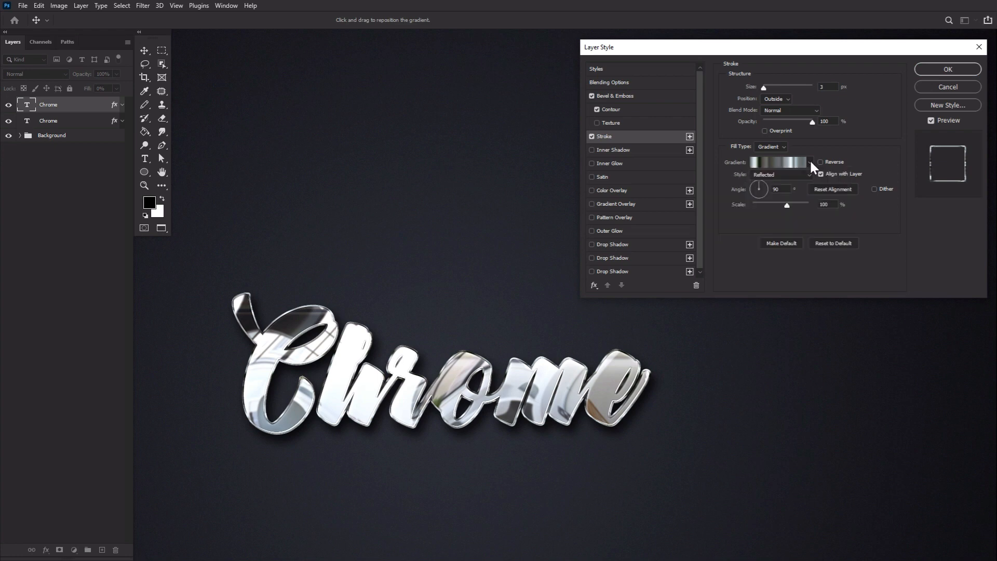
# Add a black Multiply Inner Shadow (15%, 120°, 2 px distance, 7 px size) and a white Soft Light Inner Glow (25%, 5 px).
pyautogui.click(625, 150)
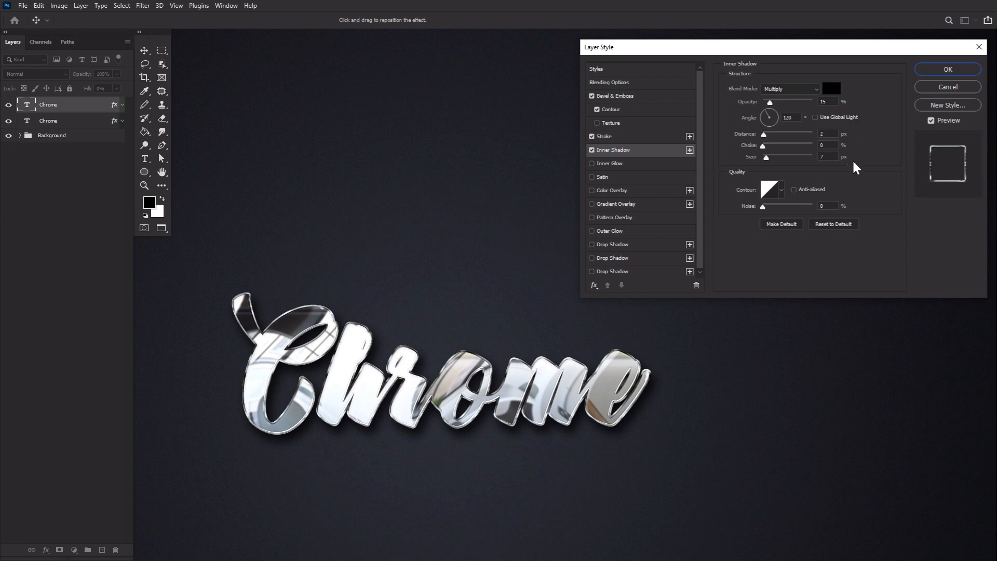
pyautogui.click(653, 164)
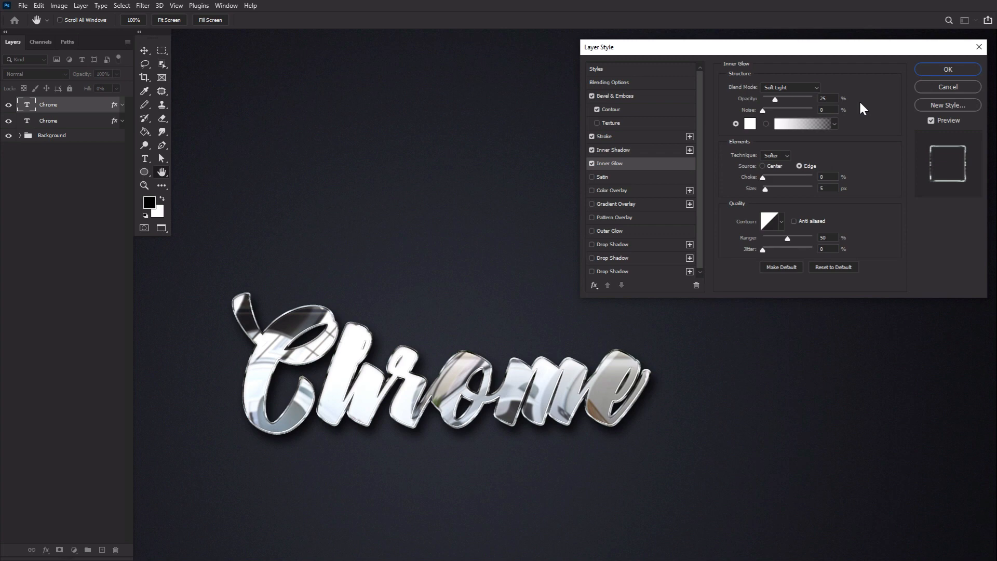
# Add a grey Satin effect in Soft Light mode at 20% opacity, with -20° angle, 190 px distance and 15 px size.
pyautogui.click(631, 177)
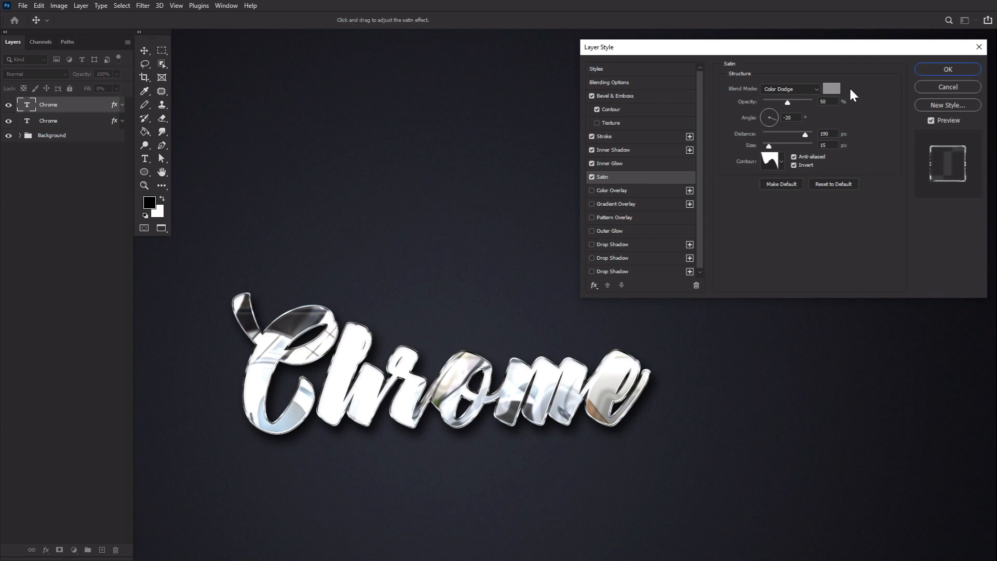
pyautogui.click(802, 89)
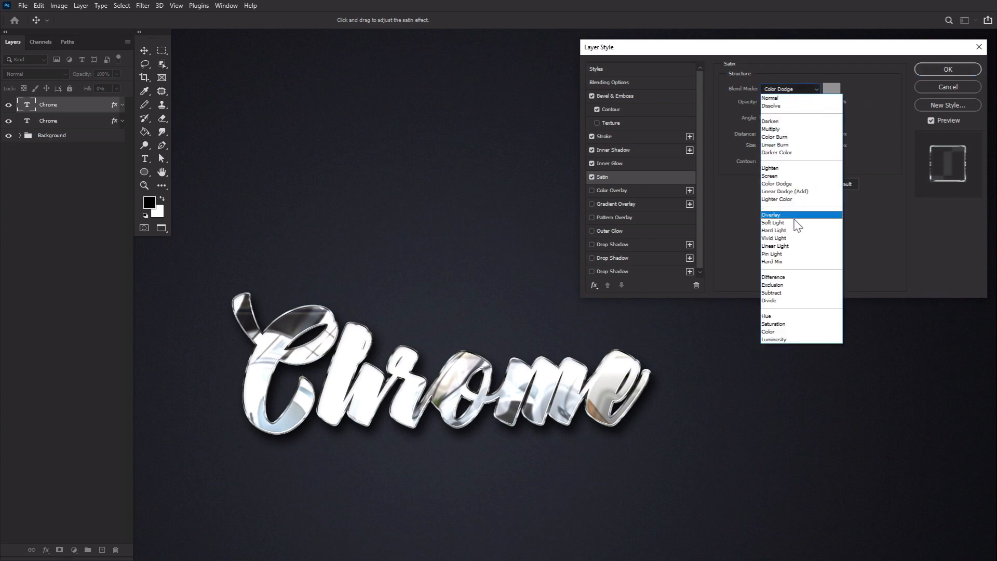
pyautogui.click(773, 222)
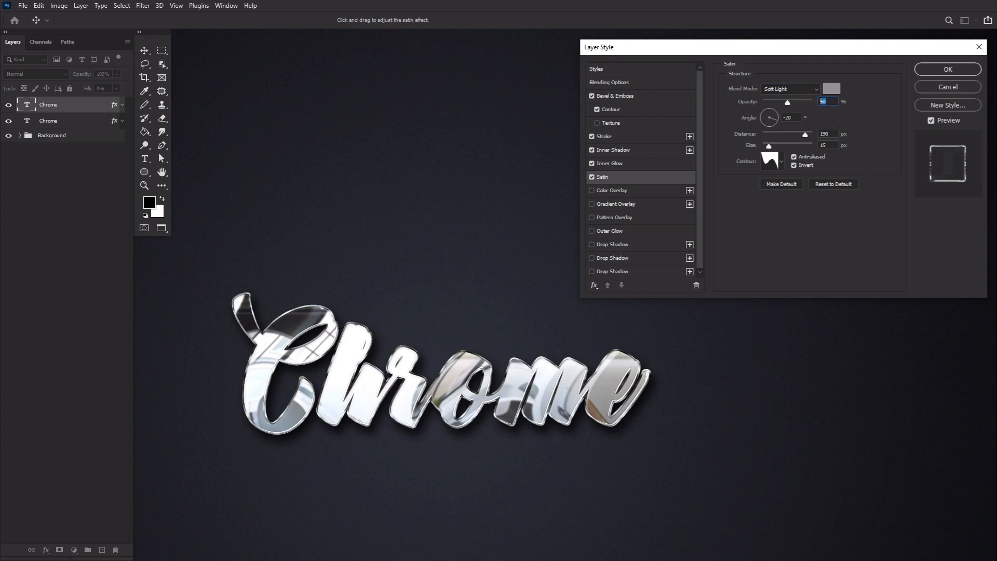
pyautogui.write('20')
# Add a Soft Light linear metallic Gradient Overlay (100% opacity, 90°, 100% scale) and apply the upper Chrome layer's styles.
pyautogui.click(638, 205)
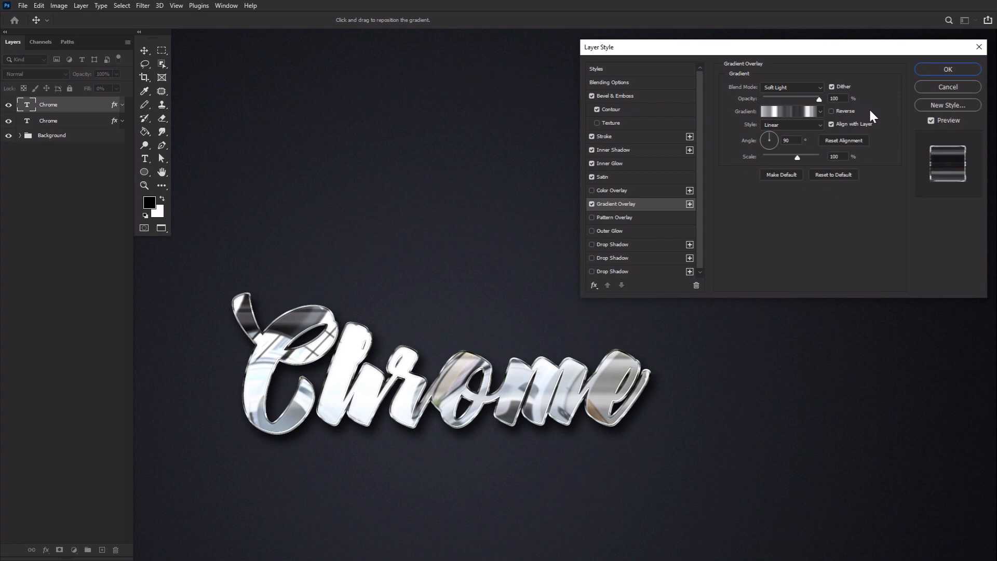
pyautogui.click(946, 69)
pyautogui.press('h')
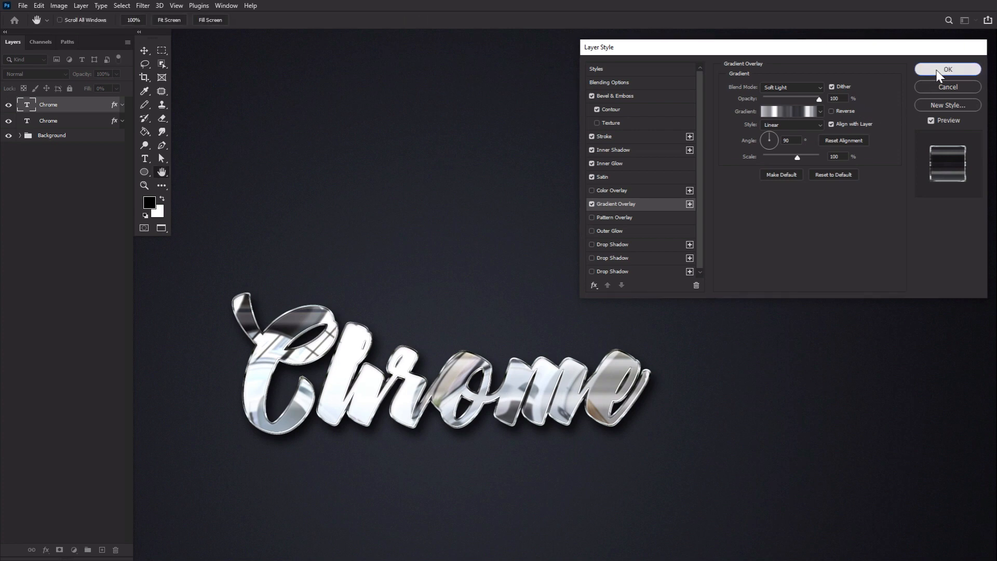
pyautogui.moveTo(499, 245); pyautogui.dragTo(636, 170)
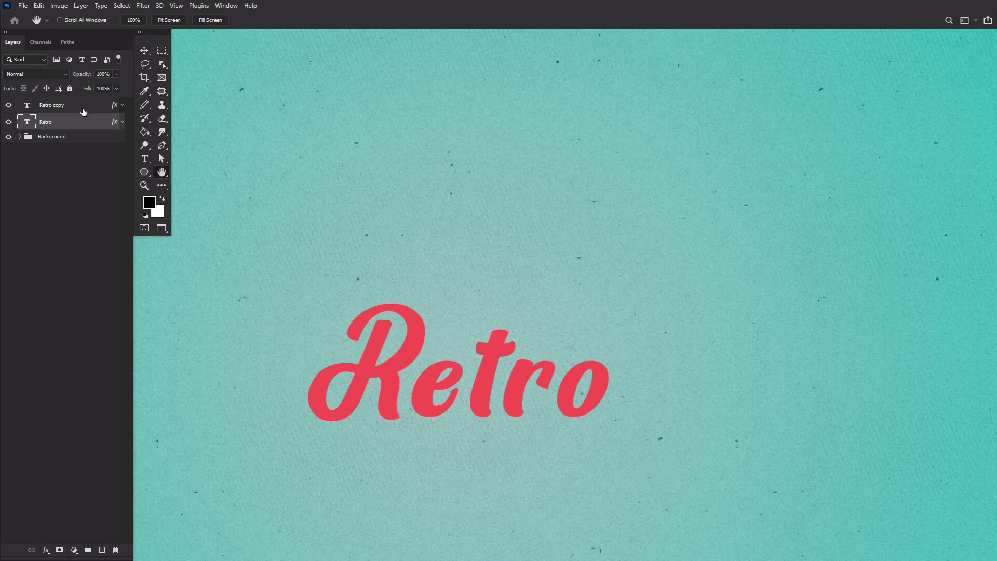
# Give the lower Retro layer a black Normal Drop Shadow (100%, 120°, 10 px distance, 100% spread, 5 px size) and convert it to a smart object.
pyautogui.click(87, 106)
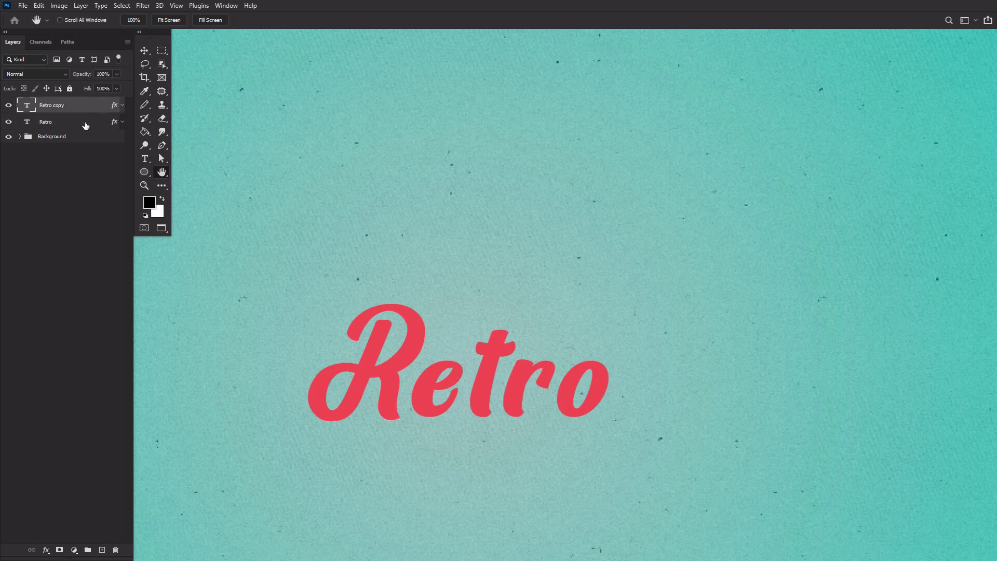
pyautogui.click(86, 124)
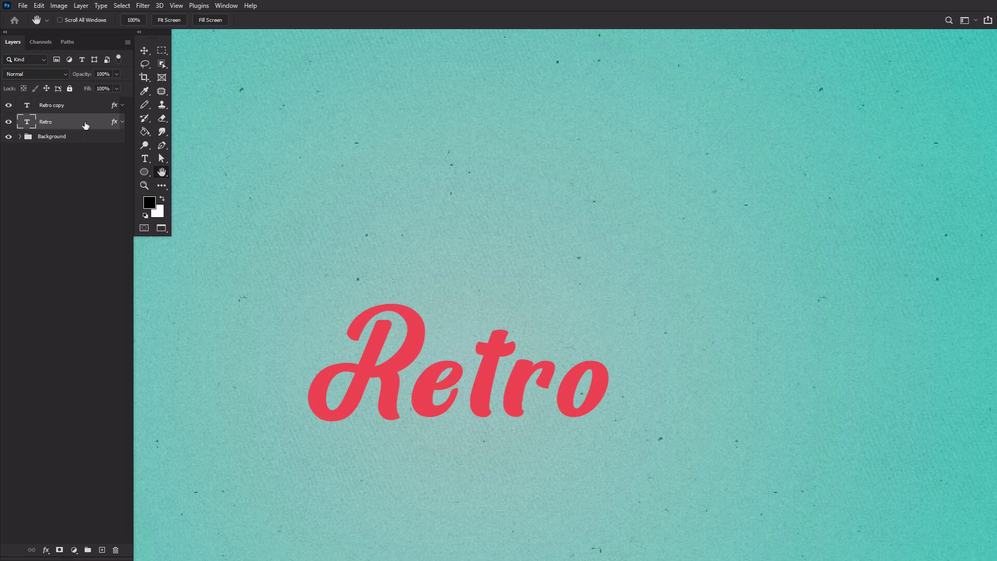
pyautogui.doubleClick(85, 123)
pyautogui.click(640, 247)
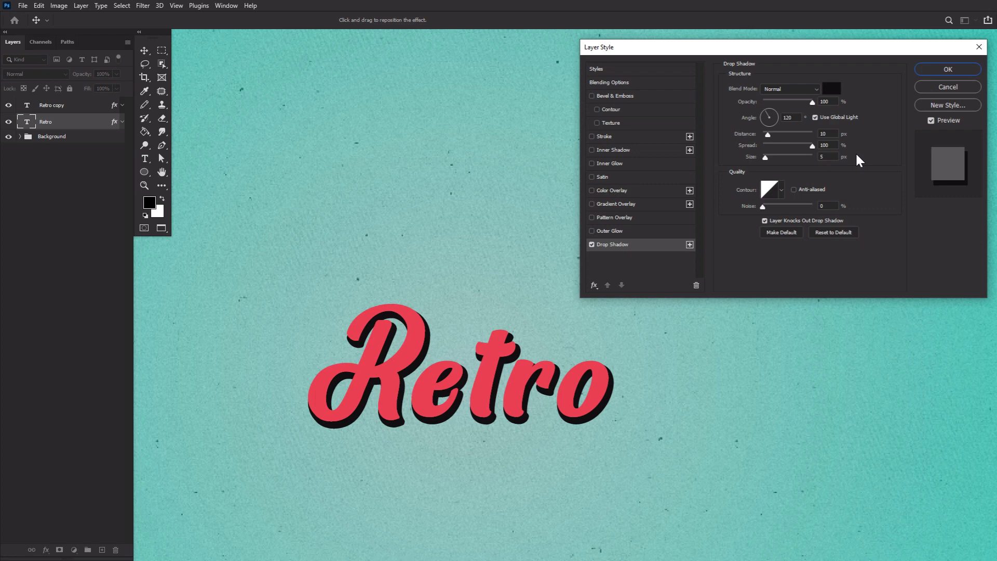
pyautogui.click(947, 69)
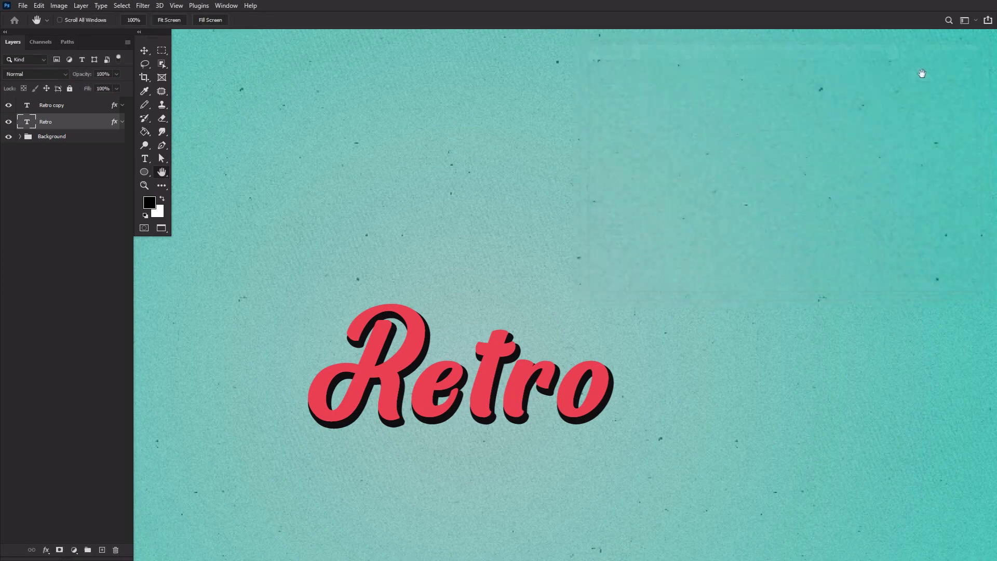
pyautogui.rightClick(84, 120)
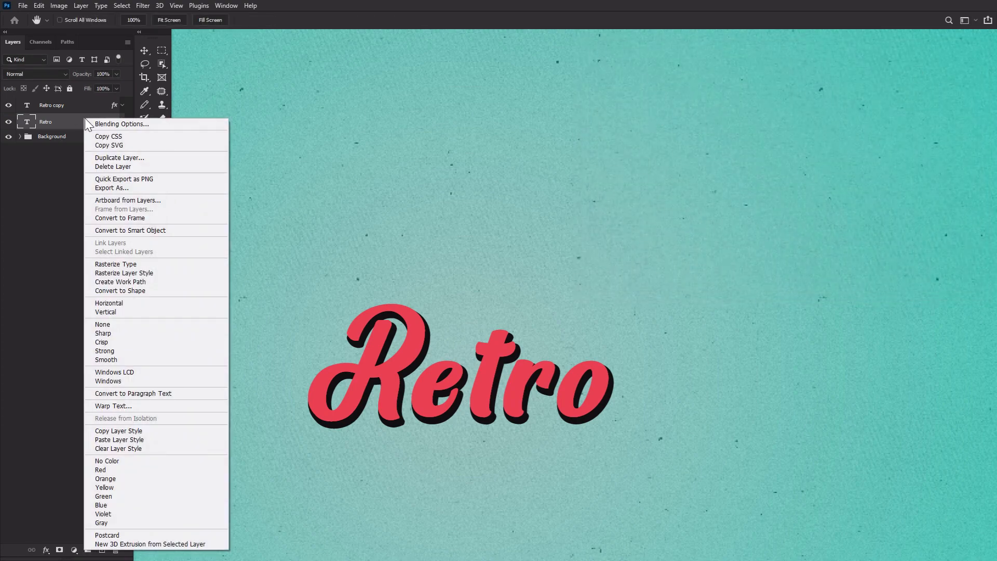
pyautogui.click(138, 231)
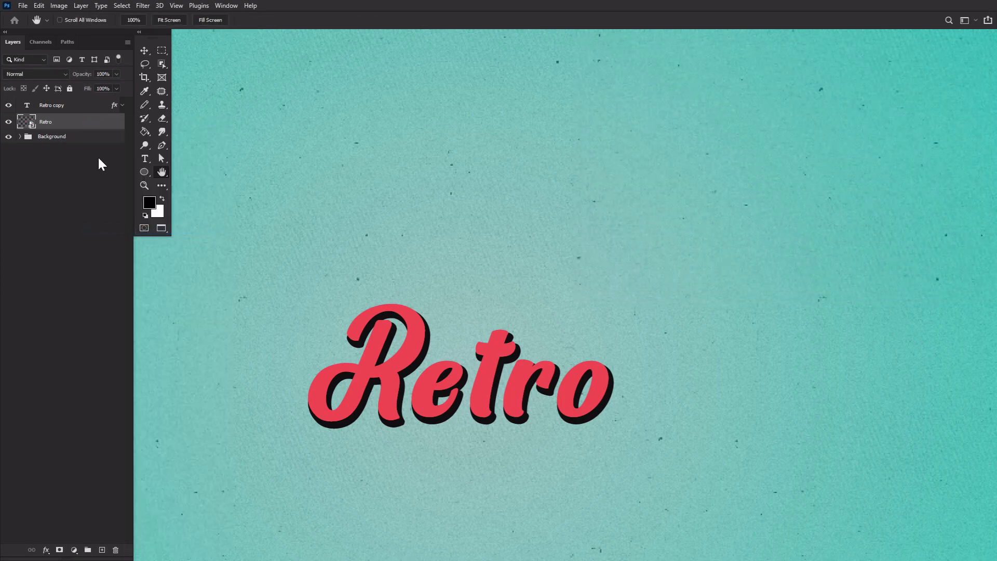
# Paste the copied layer style onto the Retro smart object and hide its individual effects.
pyautogui.rightClick(89, 129)
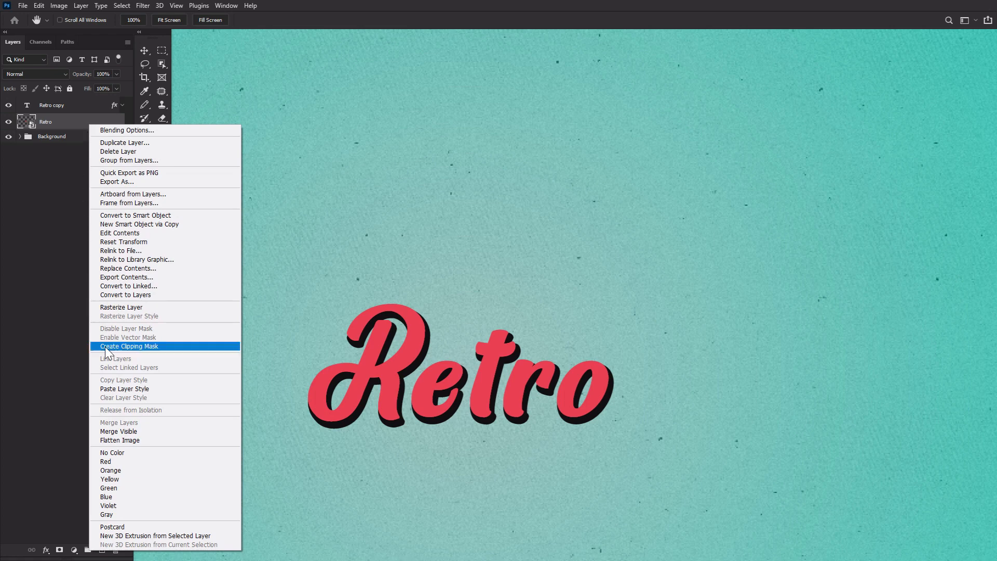
pyautogui.click(126, 389)
pyautogui.moveTo(38, 148); pyautogui.dragTo(39, 204)
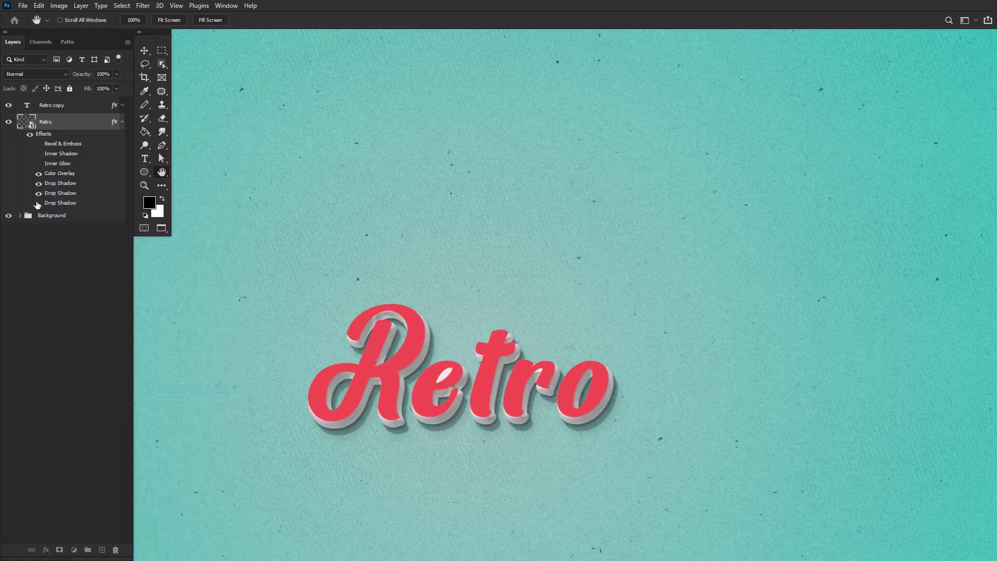
# Enable a Chisel Hard Inner Bevel on the Retro smart object (100% depth, 18 px size, 149° angle) with an anti-aliased 100% range Contour.
pyautogui.doubleClick(93, 126)
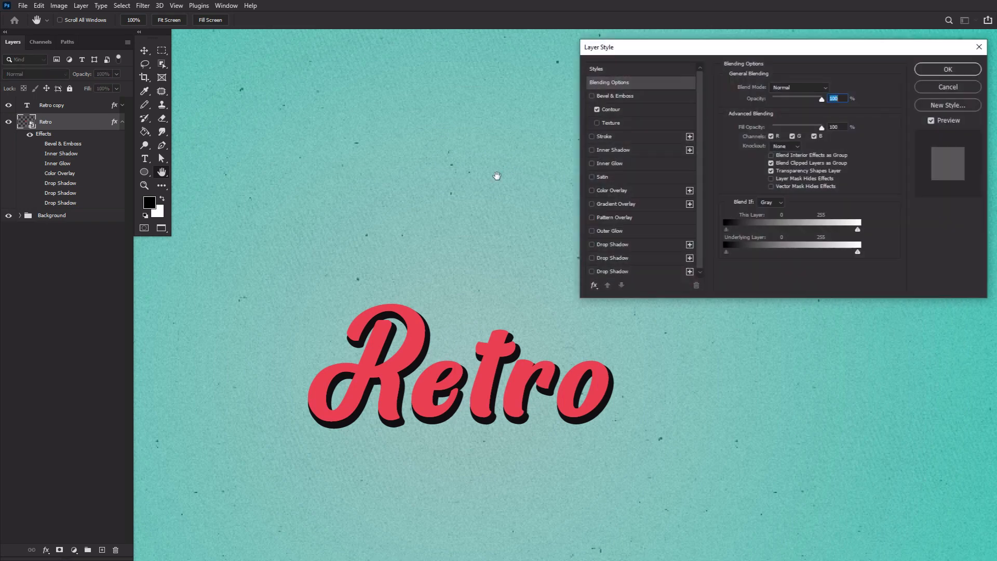
pyautogui.click(651, 97)
pyautogui.click(597, 110)
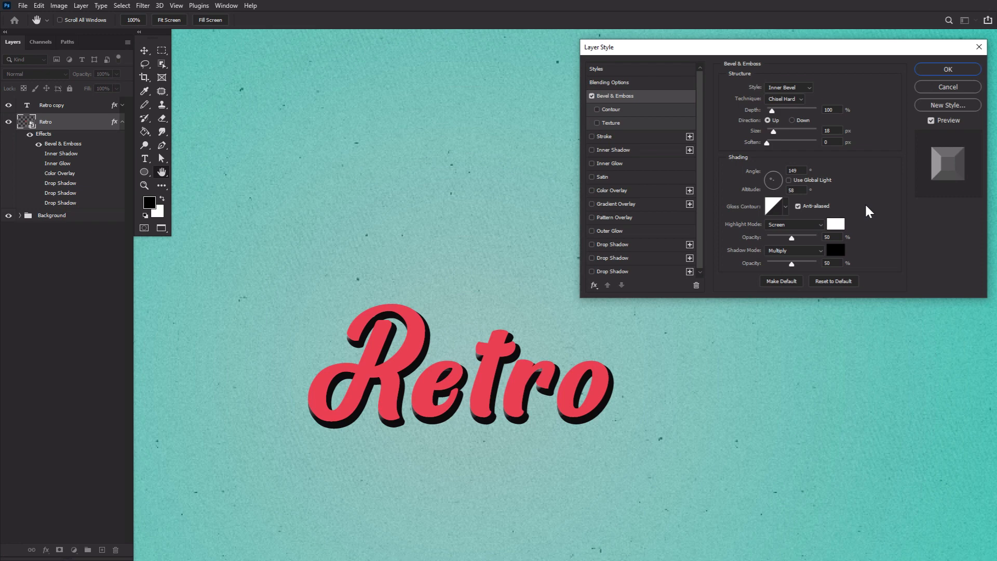
pyautogui.click(610, 109)
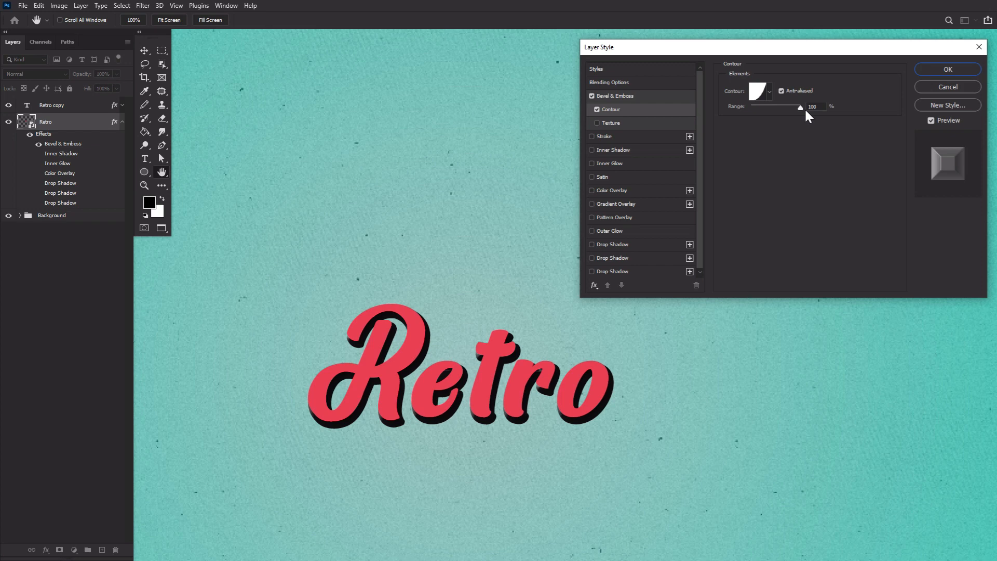
# Add a Linear Burn Inner Shadow (15%, -77°, 10 px distance, 1 px size) and a white Soft Light Inner Glow (100%, Precise, Center, 16 px).
pyautogui.click(674, 153)
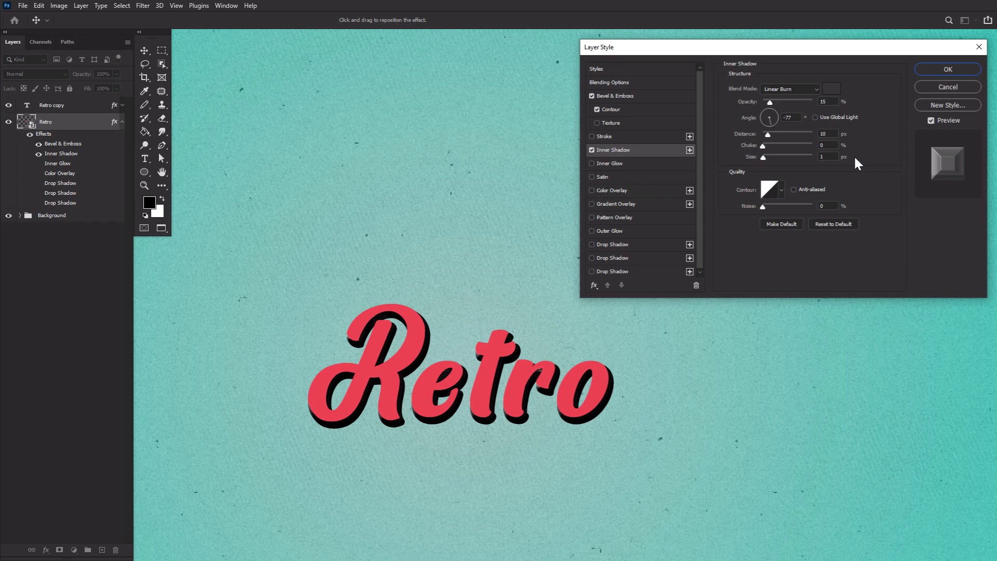
pyautogui.click(657, 169)
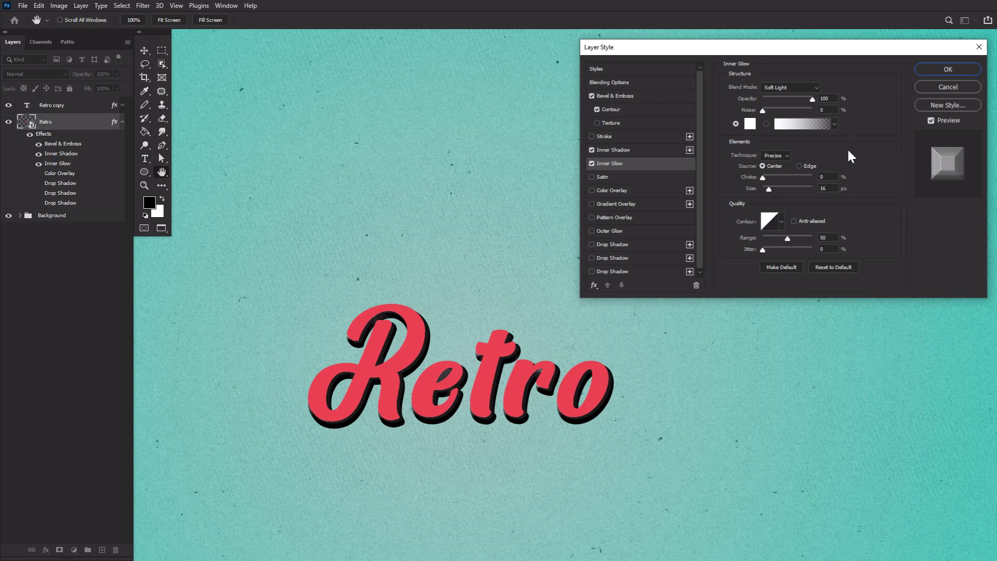
pyautogui.click(786, 155)
# Add a light grey Color Overlay at 100% and a black Linear Burn Drop Shadow (15%, 120°, 5 px distance, 5 px size).
pyautogui.click(629, 194)
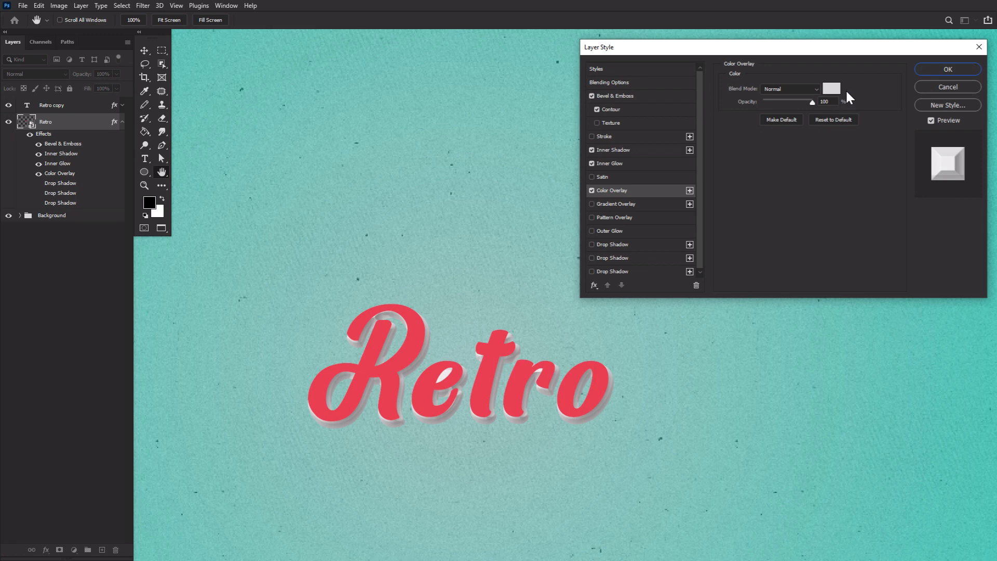
pyautogui.click(645, 249)
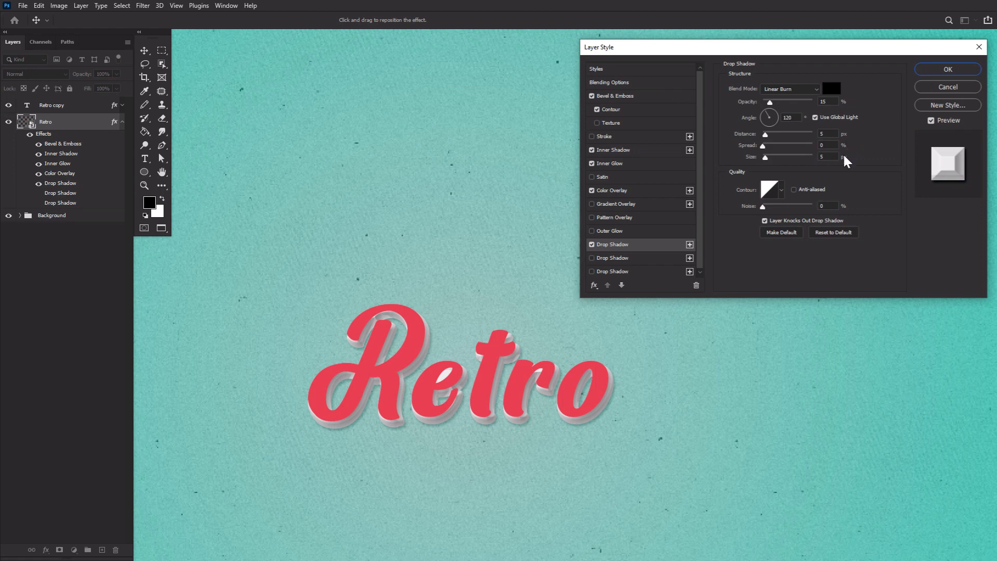
pyautogui.doubleClick(822, 157)
# Add two black Multiply Drop Shadows (25%, 15 px distance, 1 px size; 10%, 25 px distance, 20 px size) and apply the styles.
pyautogui.click(652, 260)
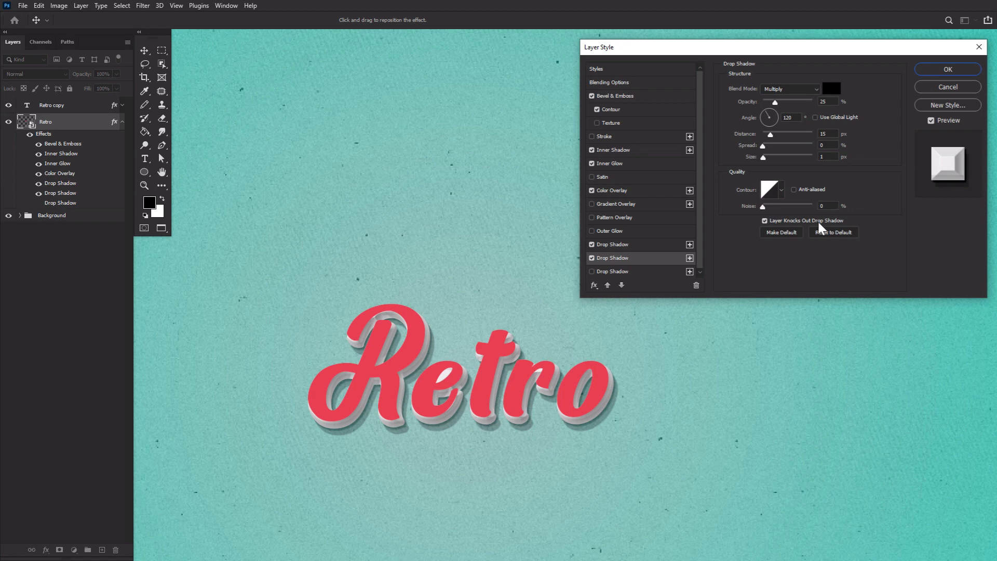
pyautogui.click(654, 272)
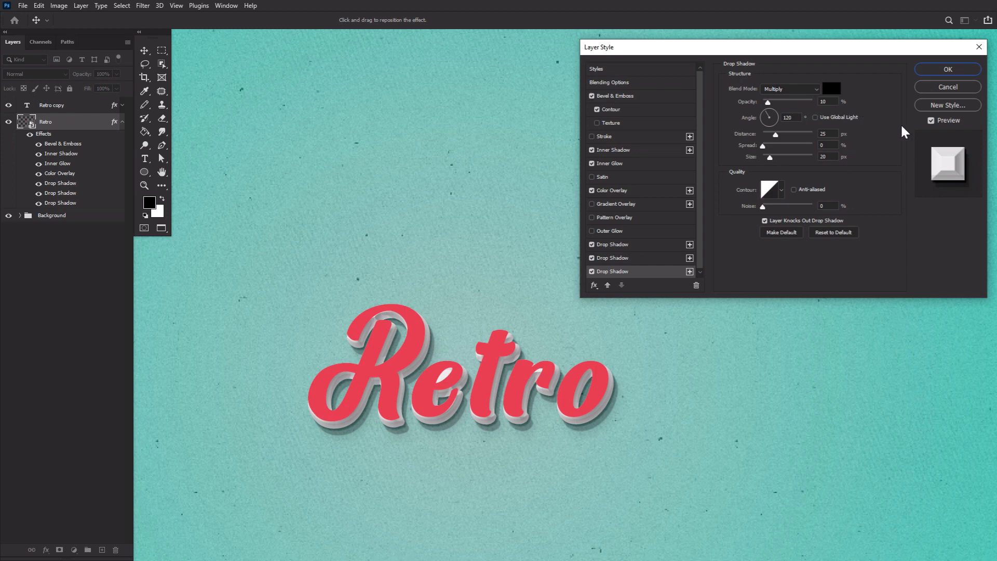
pyautogui.click(935, 72)
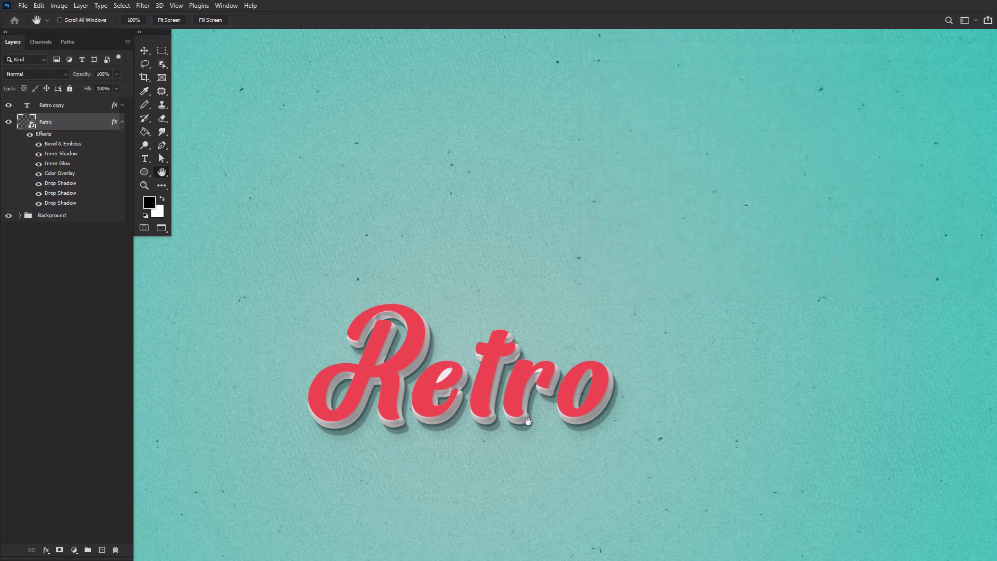
# Give the Retro copy text a white 3 px Outside Stroke and a Linear Burn Inner Shadow (50%, 120°, 2 px distance, 50% choke, 1 px size).
pyautogui.click(122, 121)
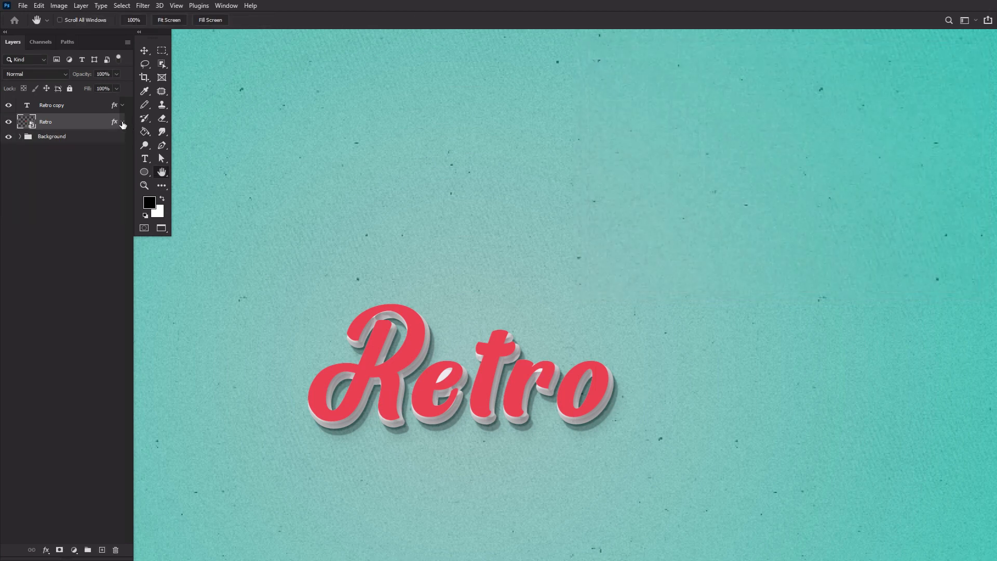
pyautogui.click(86, 106)
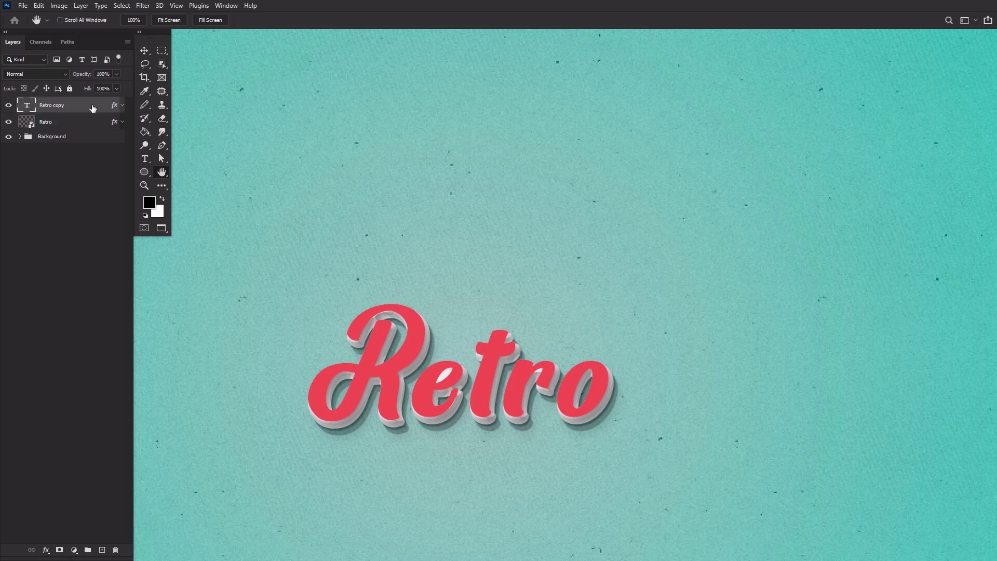
pyautogui.doubleClick(93, 107)
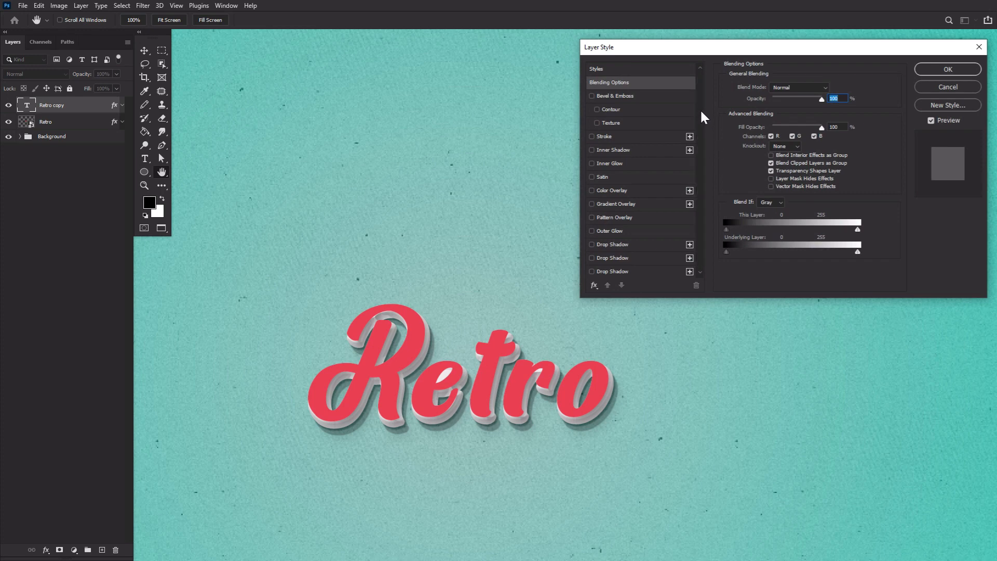
pyautogui.click(622, 136)
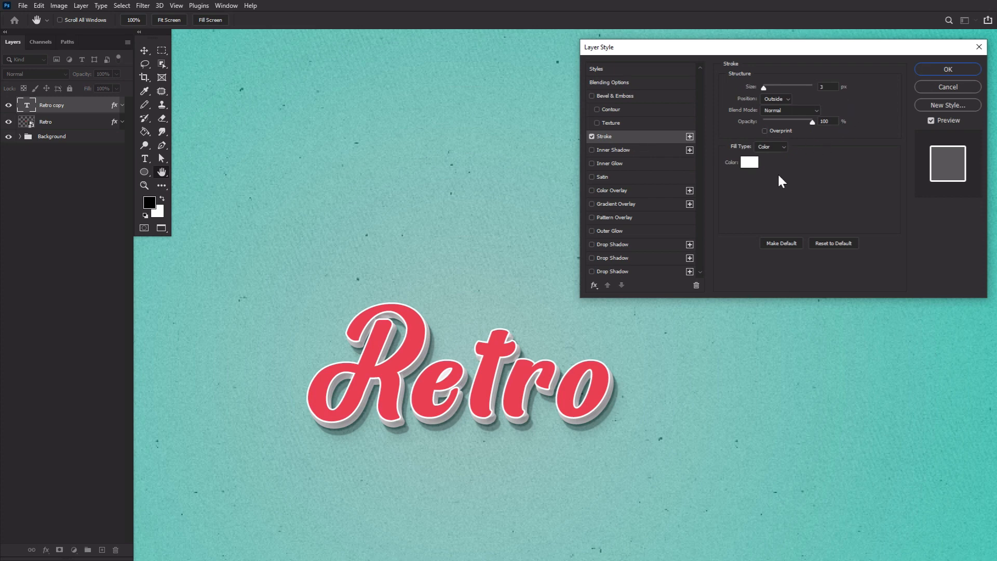
pyautogui.click(657, 151)
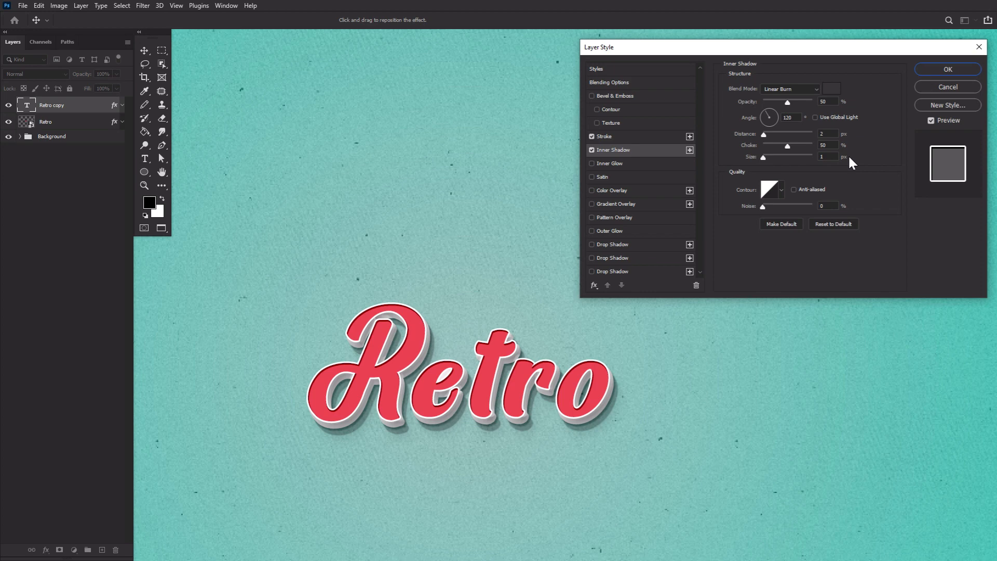
# Add a Divide Pattern Overlay at 100% opacity and 5% scale, apply the styles, and toggle the Retro copy layer's visibility to compare.
pyautogui.click(629, 218)
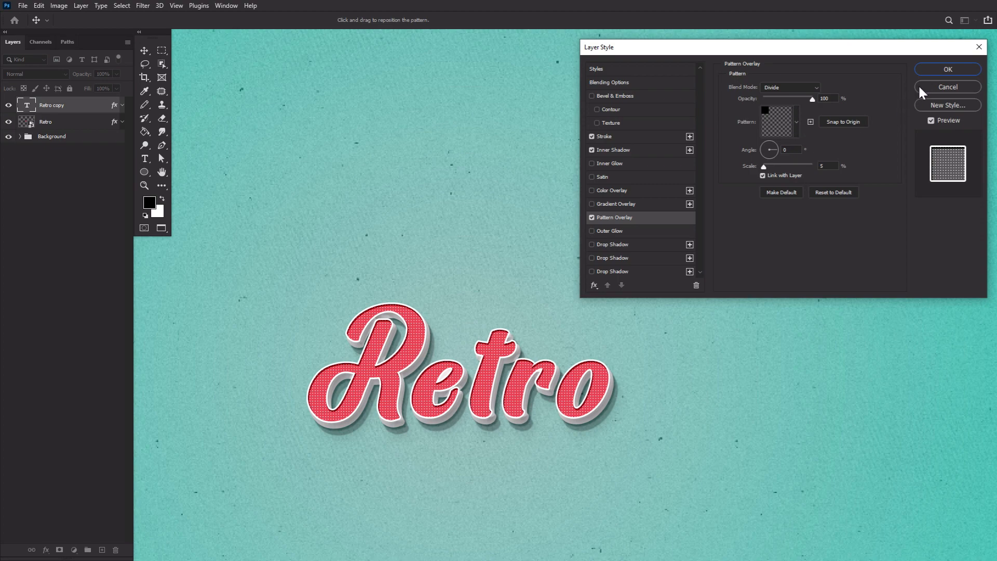
pyautogui.press('h')
pyautogui.click(947, 69)
pyautogui.moveTo(609, 250); pyautogui.dragTo(705, 173)
pyautogui.click(10, 106)
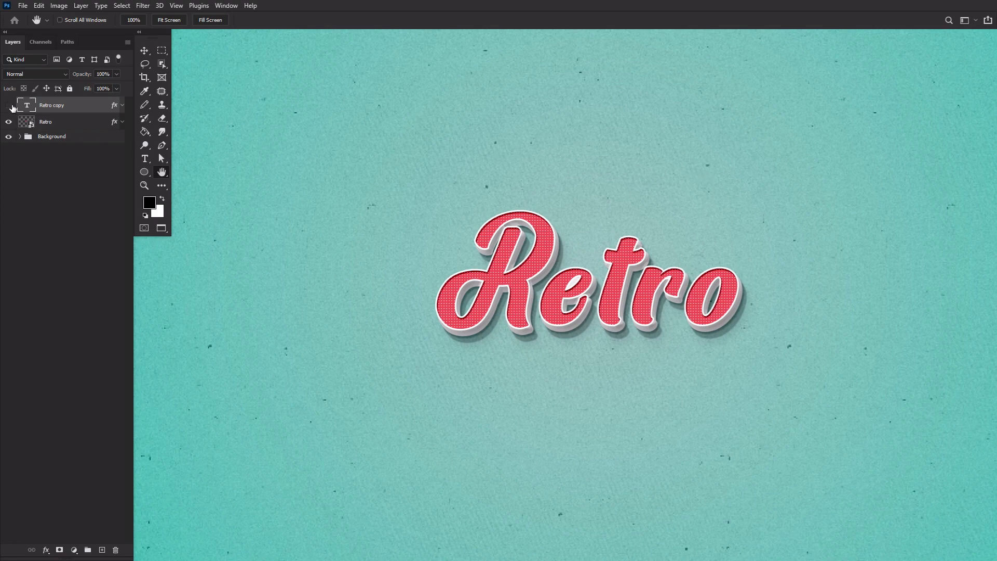
pyautogui.click(10, 105)
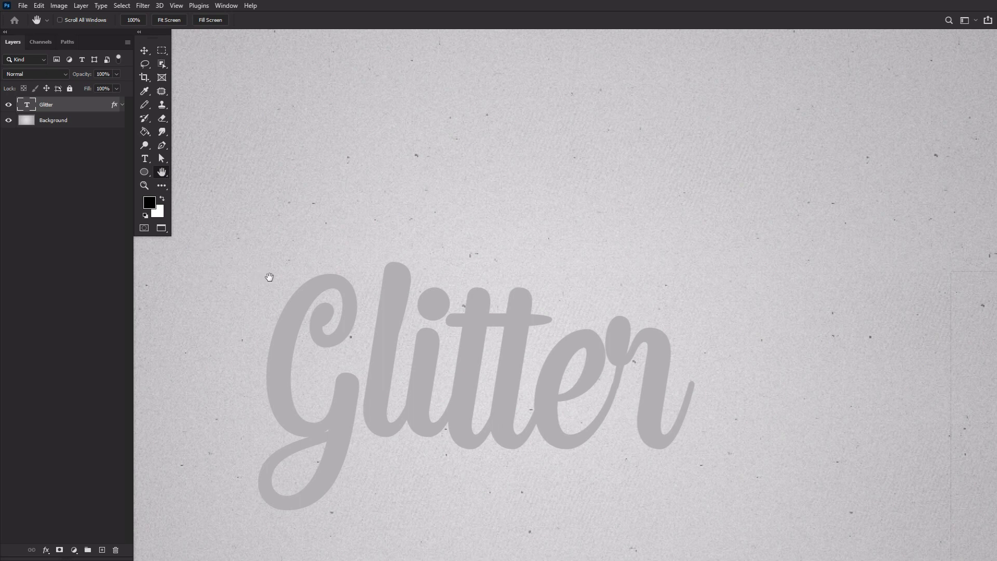
# Enable a Chisel Hard Inner Bevel on the Glitter text (100% depth, 5 px, 120°) with a 100% Vivid Light highlight and 50% Multiply shadow.
pyautogui.doubleClick(95, 108)
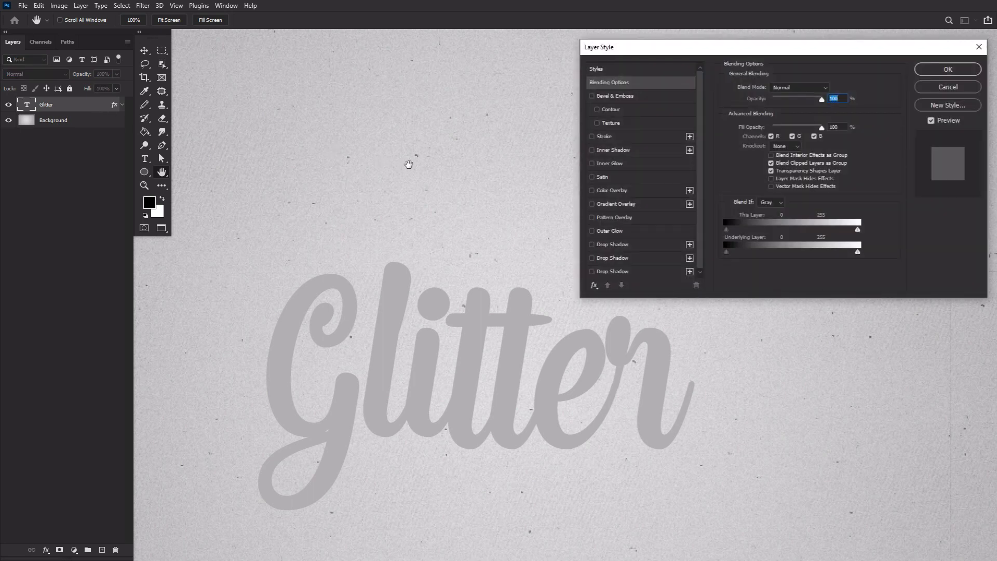
pyautogui.click(682, 97)
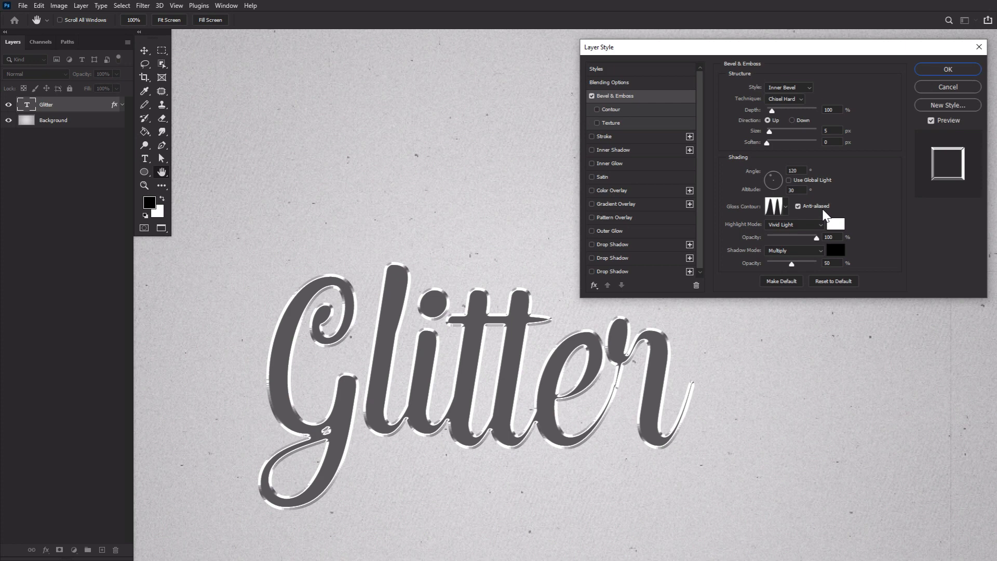
pyautogui.click(791, 229)
pyautogui.click(787, 229)
# Add a bevel Texture (100% scale, +100% depth) with the magenta Glitter-Patterns swatch and a magenta glitter Pattern Overlay (Normal, 100% opacity, 53% scale).
pyautogui.click(621, 123)
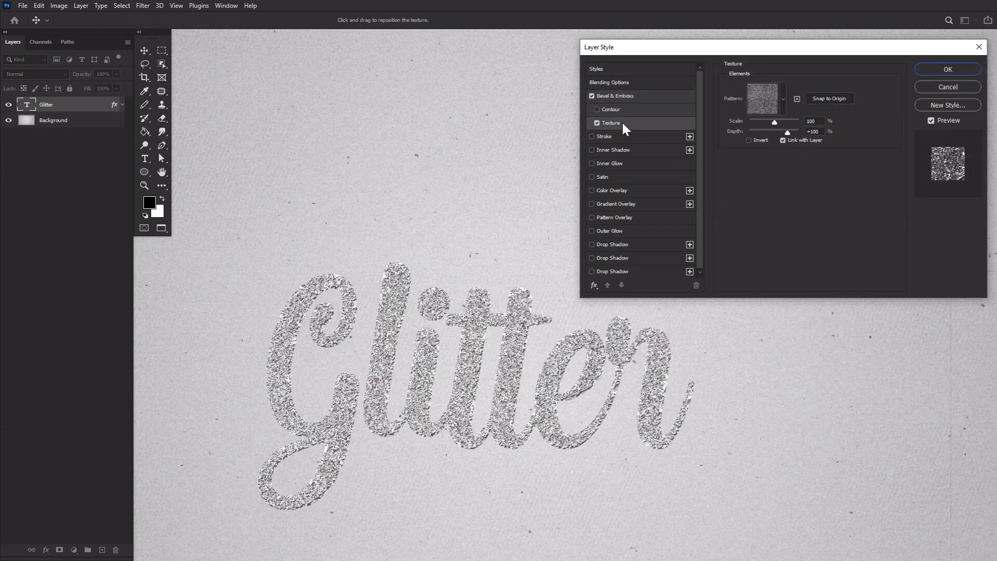
pyautogui.click(783, 102)
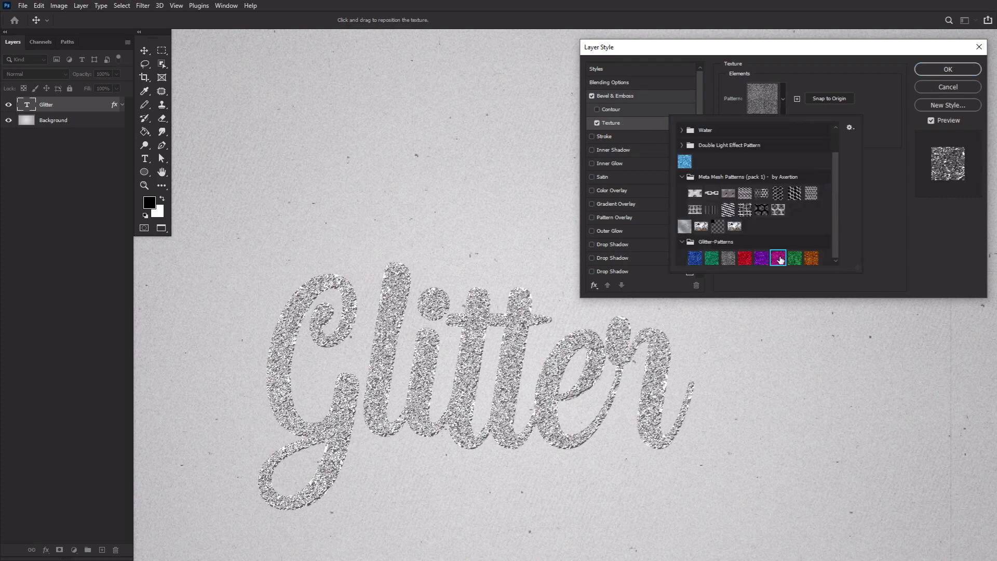
pyautogui.doubleClick(780, 258)
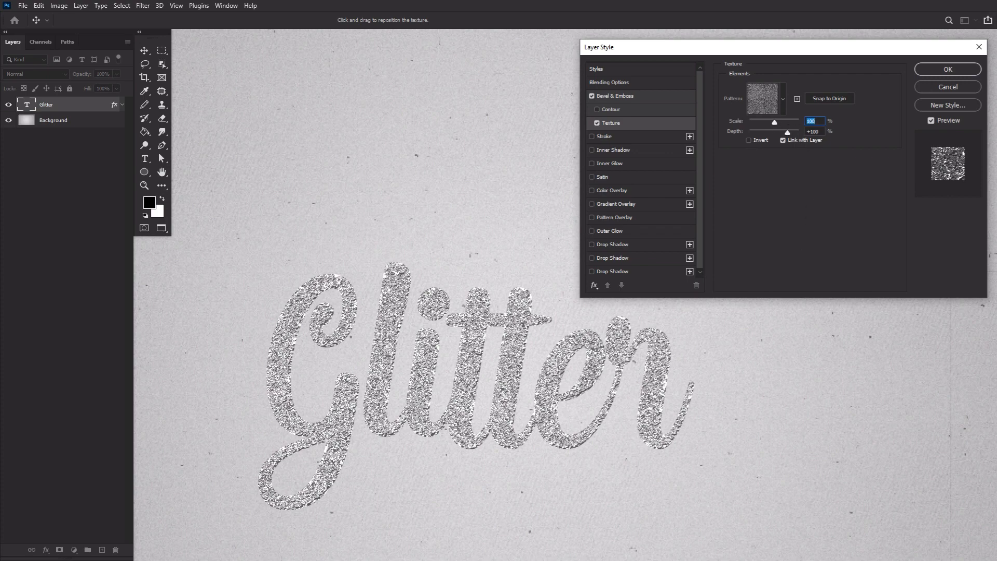
pyautogui.press('Tab')
pyautogui.click(638, 222)
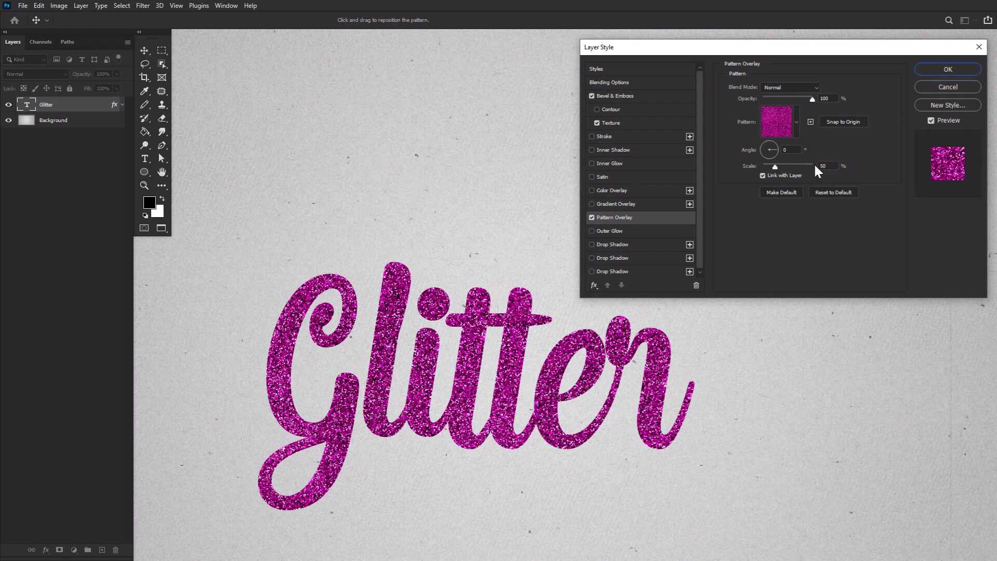
pyautogui.moveTo(775, 167); pyautogui.dragTo(777, 167)
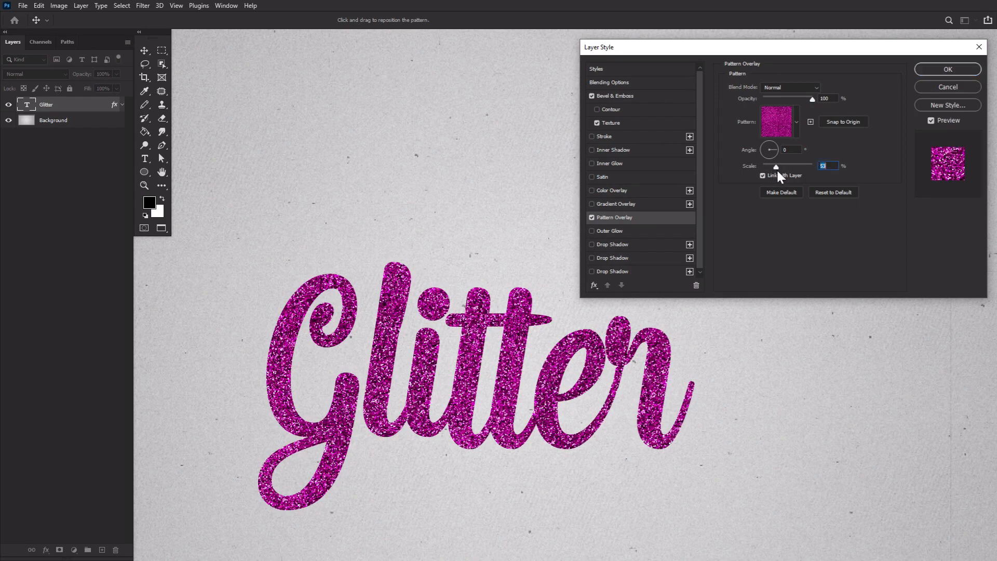
# Add and apply two 5% noise Drop Shadows: white Vivid Light (100%, 2 px distance, 2 px size) and black Multiply (20%, -45°, 3 px, 8 px).
pyautogui.click(659, 242)
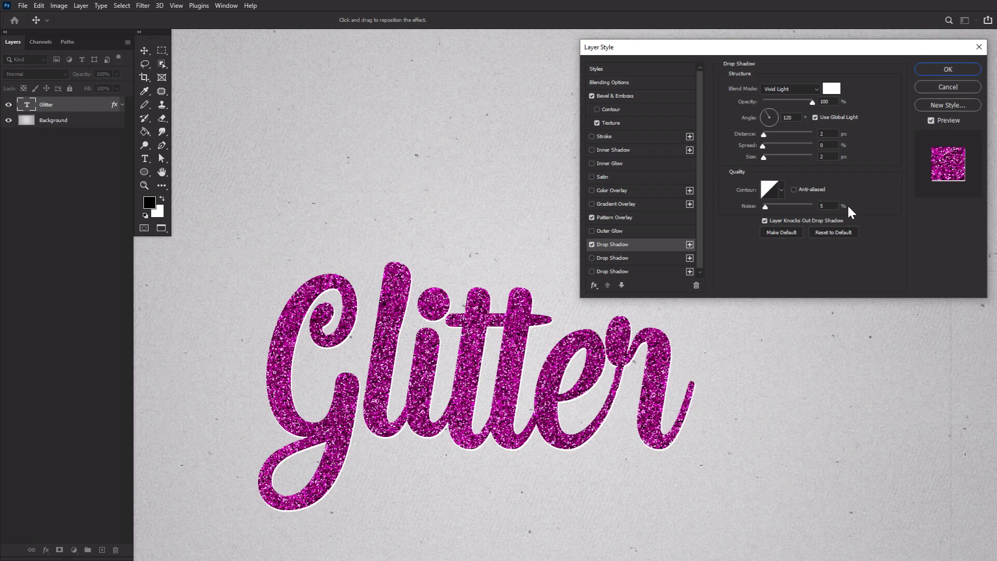
pyautogui.click(651, 257)
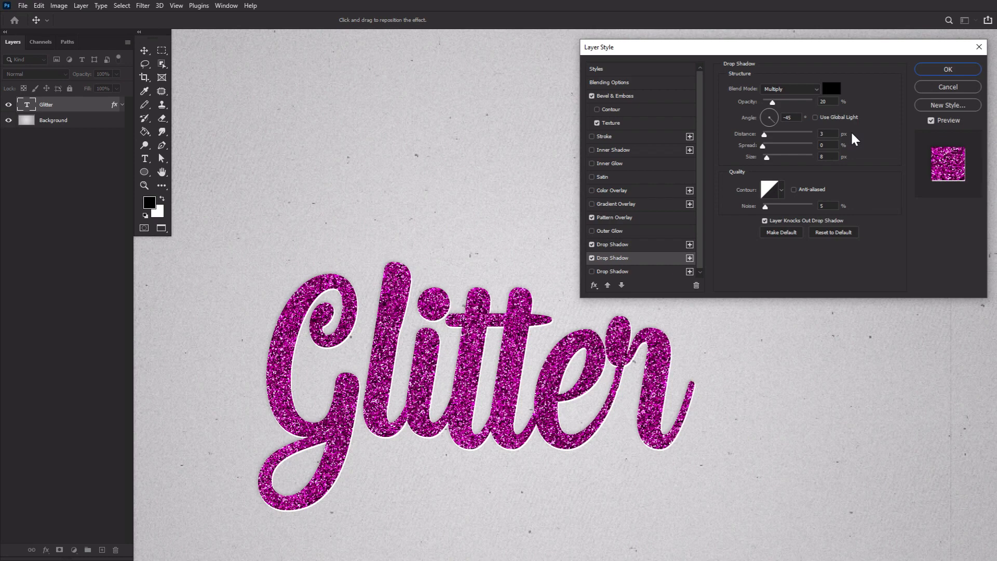
pyautogui.click(944, 71)
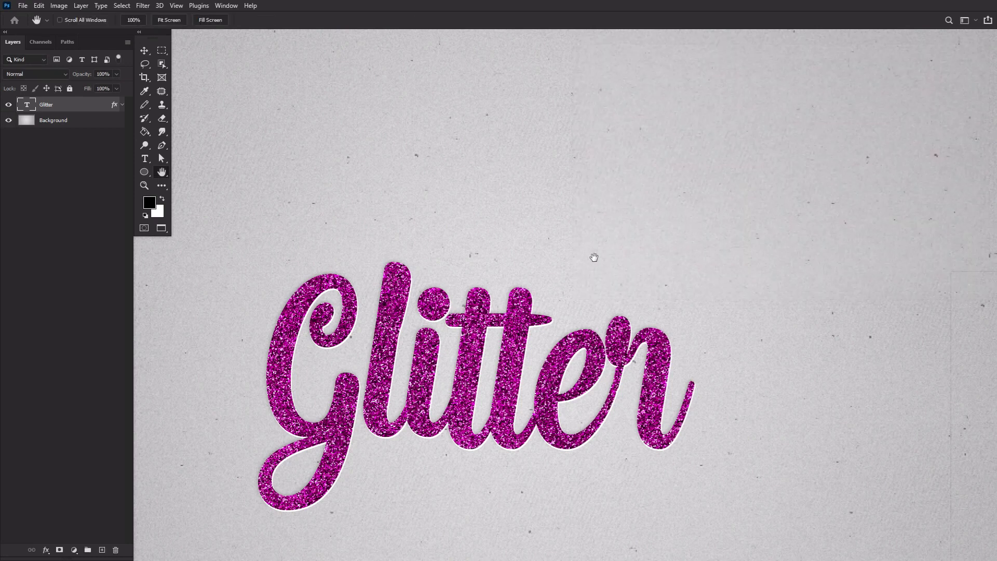
pyautogui.moveTo(453, 330); pyautogui.dragTo(562, 233)
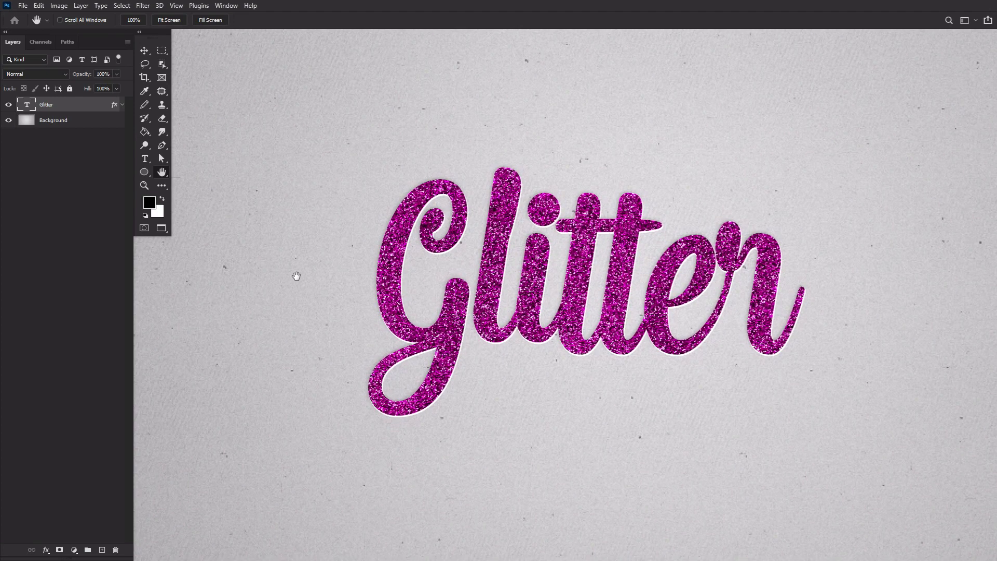